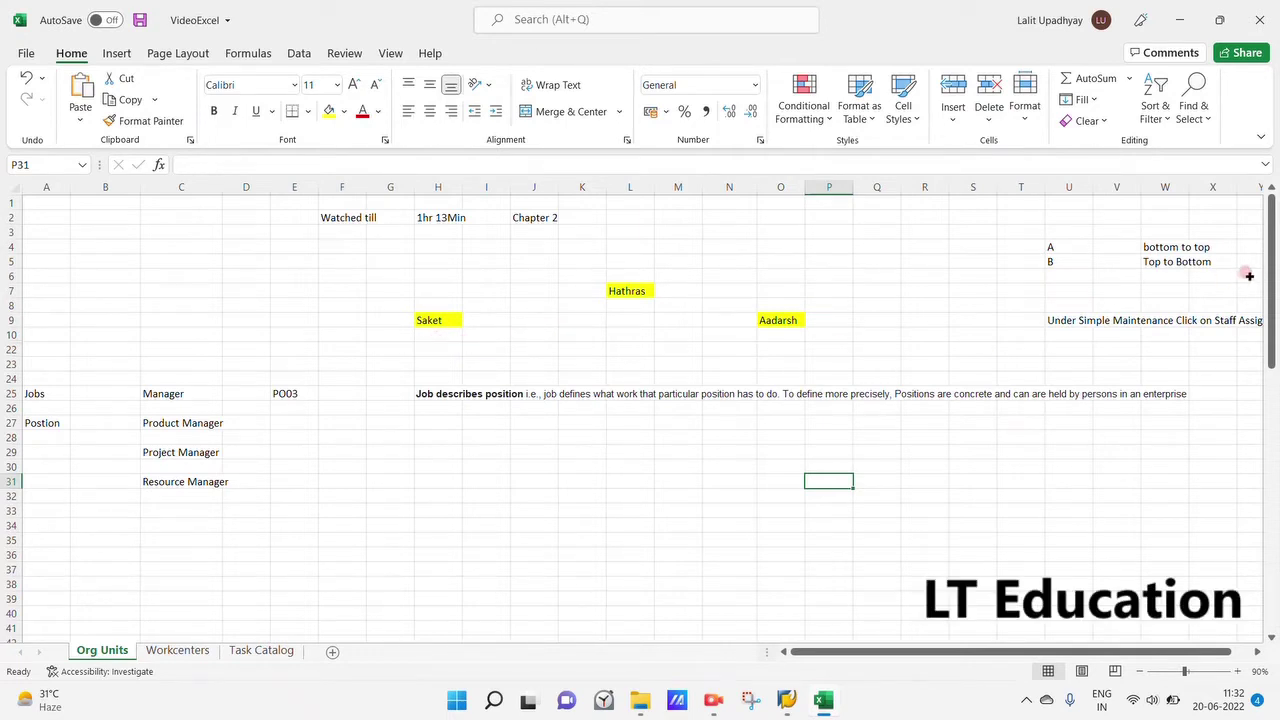
Add "Program Managar" in cell C33 of the Org Units sheet, below Resource Manager in the position list
left_click_drag(1276, 276, 1275, 265)
left_click(349, 478)
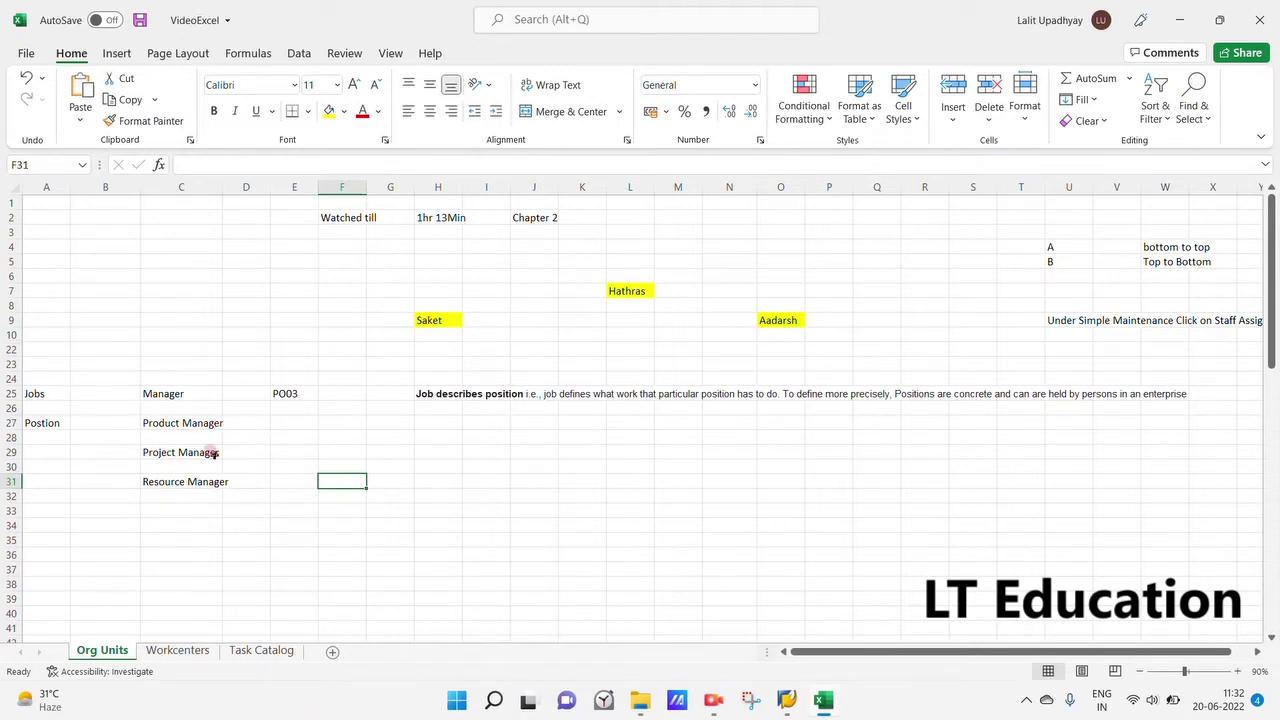
left_click(147, 506)
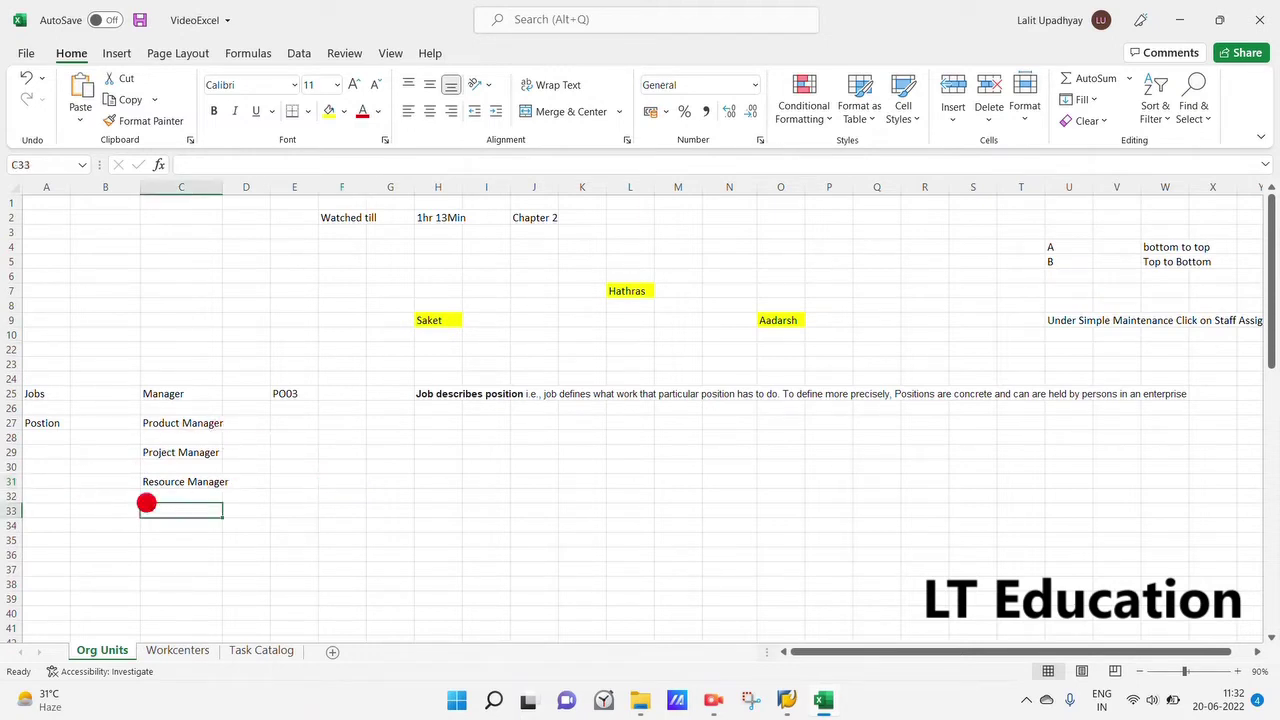
type("program Managar")
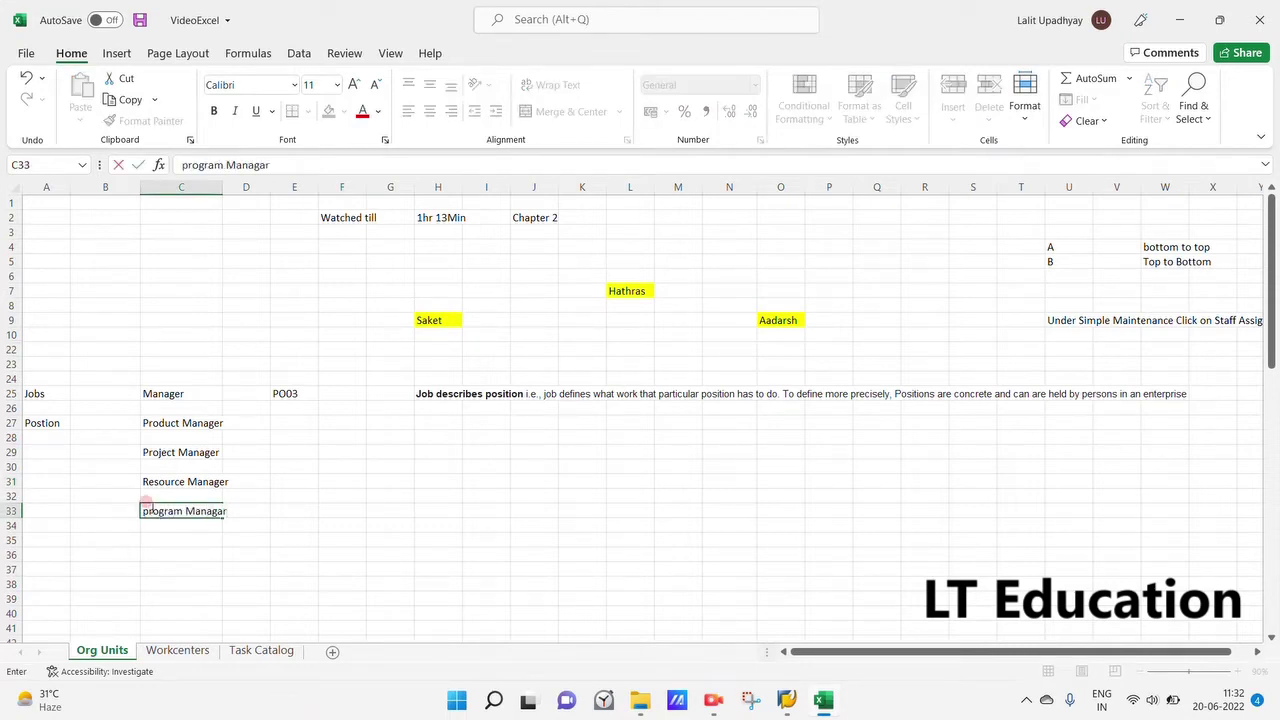
left_click(143, 510)
key("Delete")
type("P")
left_click(452, 525)
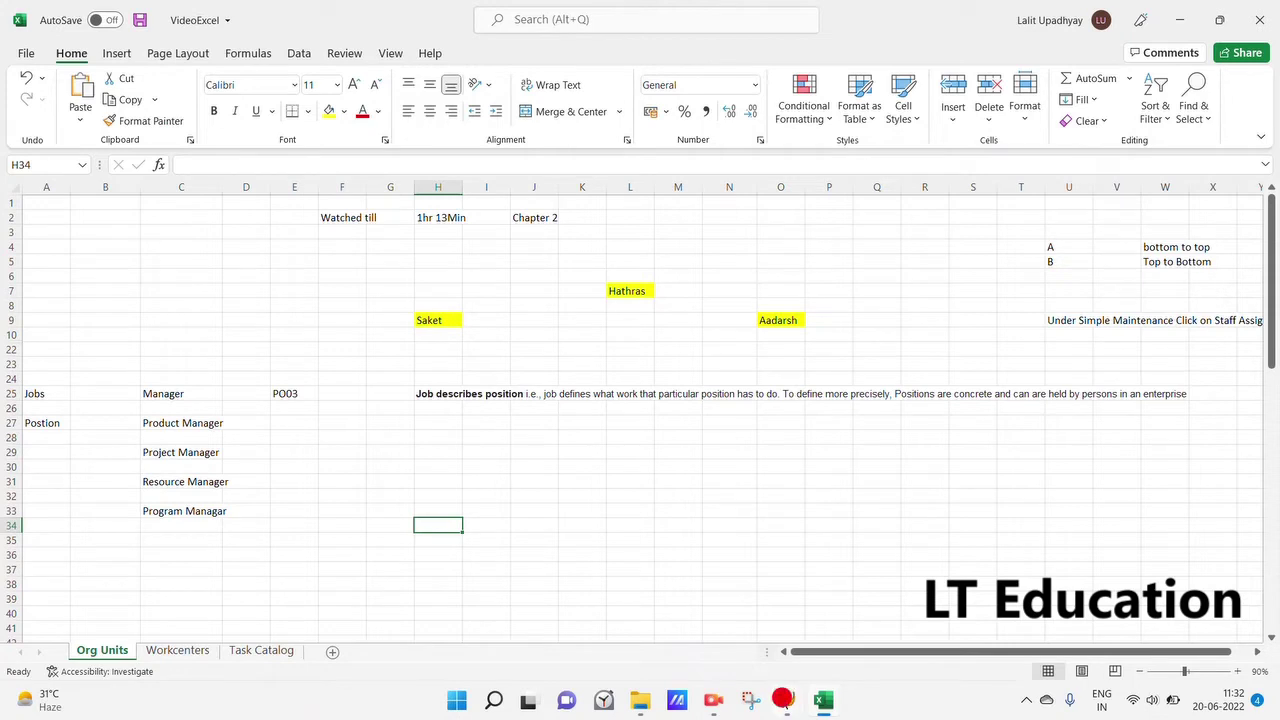
Switch to SAP Easy Access and open PO03 - Job from Human Resources, Organizational Management, Expert Mode
left_click(786, 700)
left_click(836, 608)
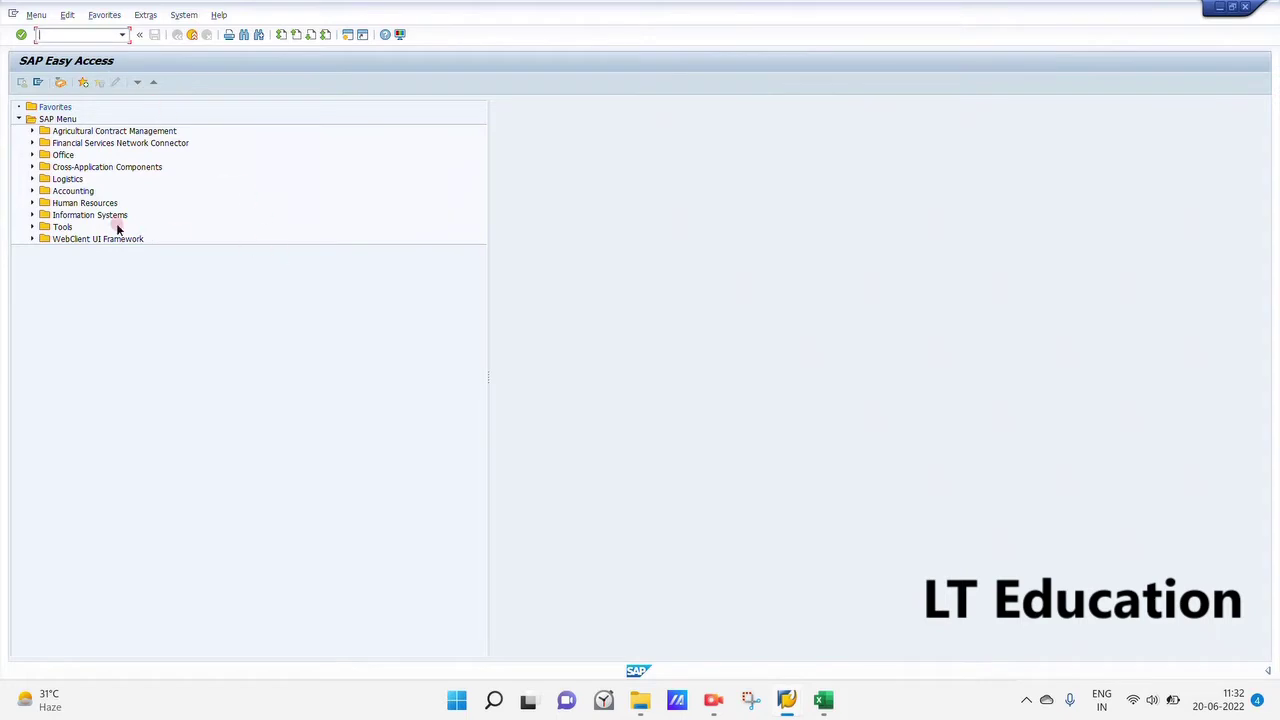
left_click(32, 203)
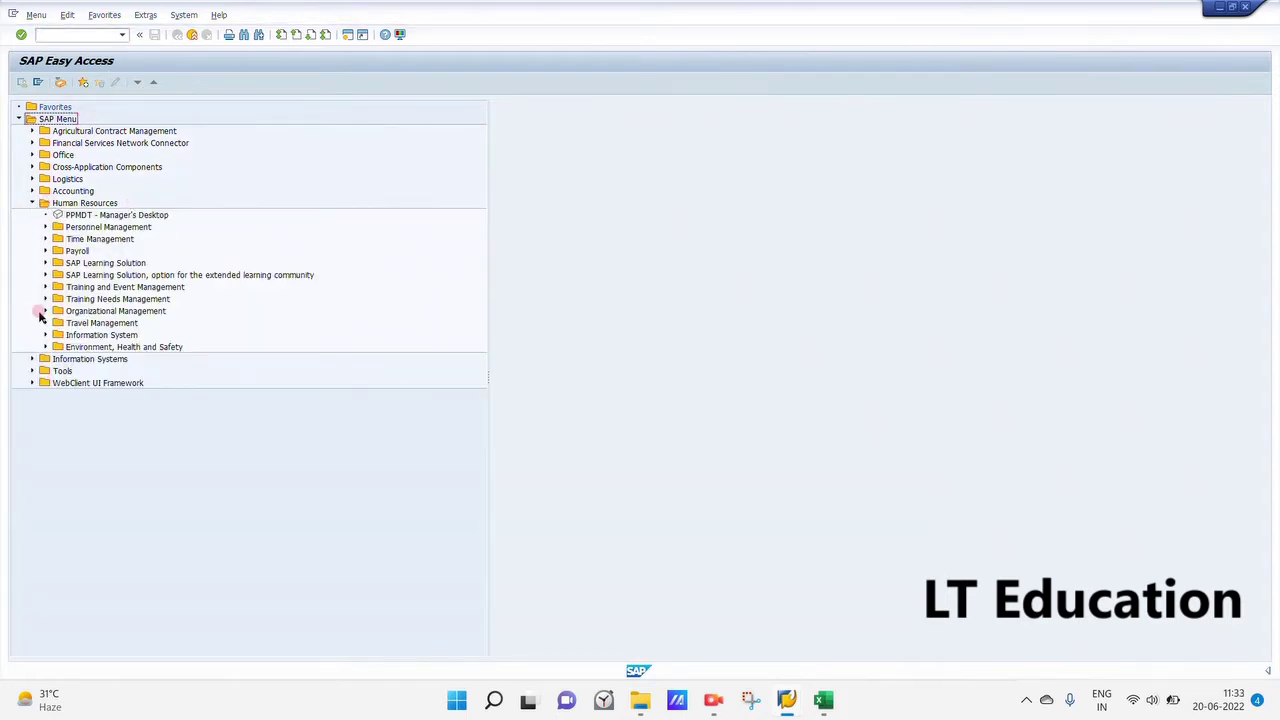
left_click(45, 311)
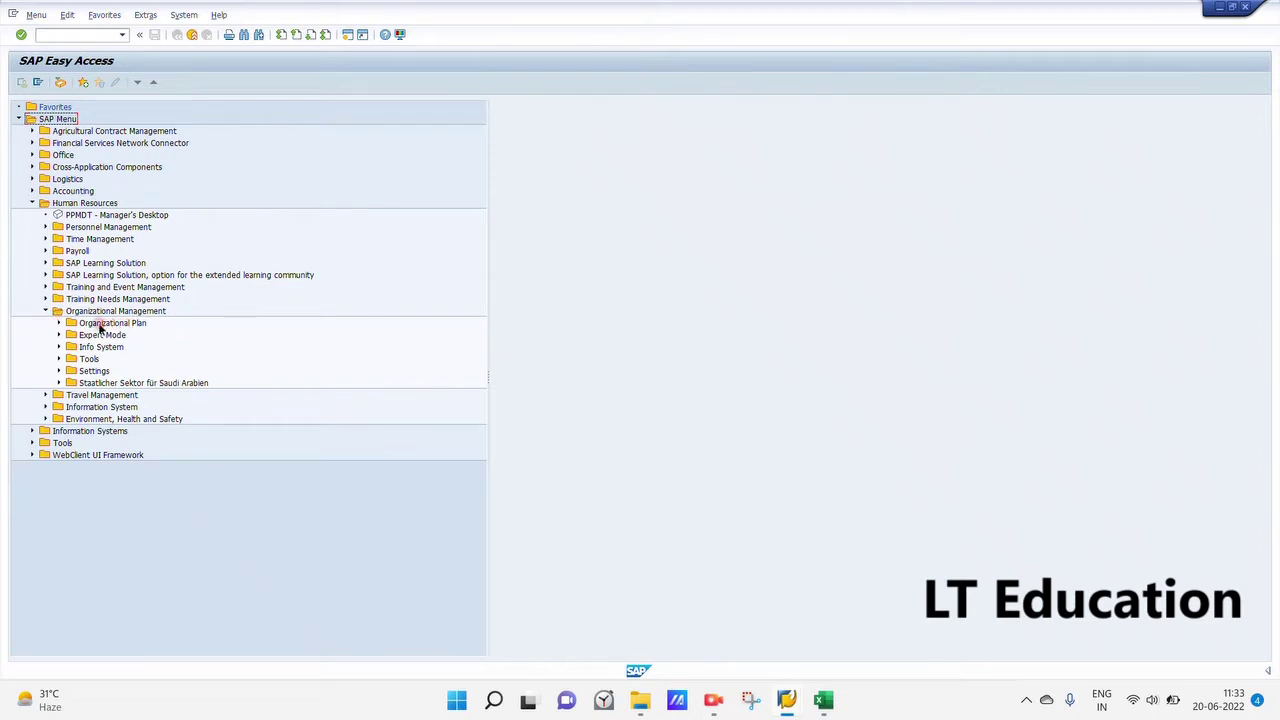
left_click(58, 323)
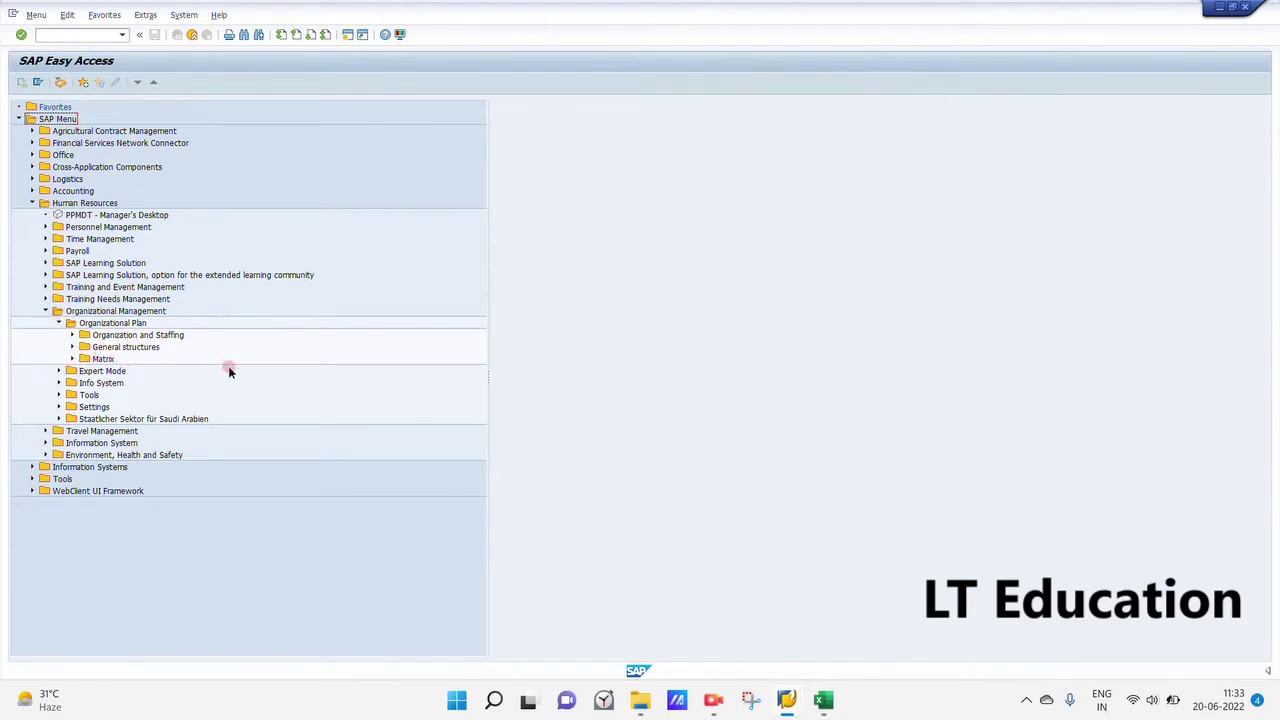
left_click(59, 371)
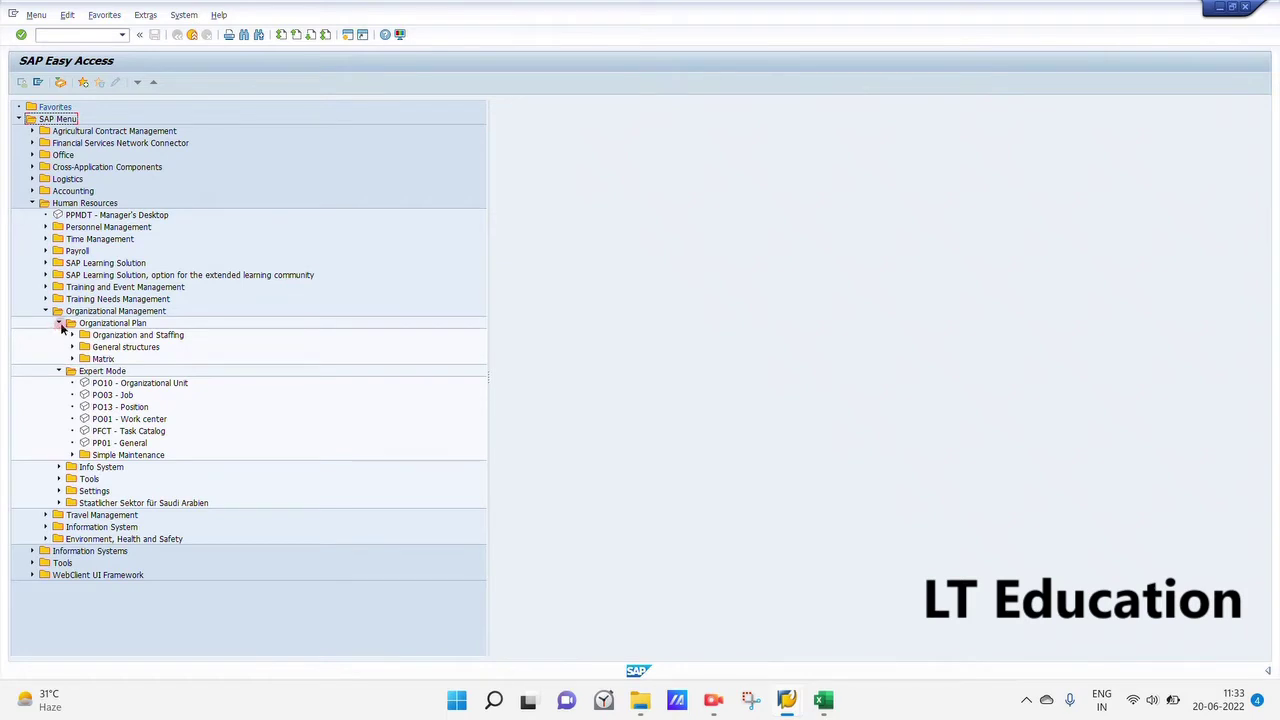
left_click(59, 324)
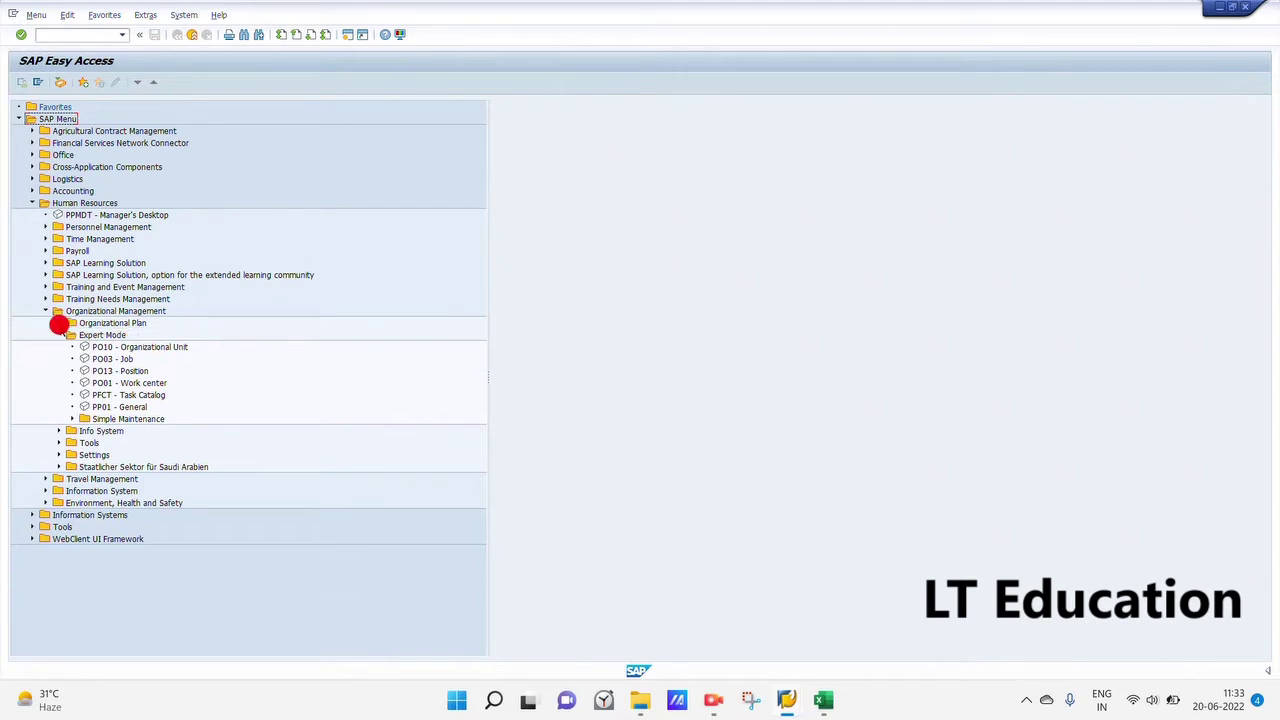
left_click(97, 359)
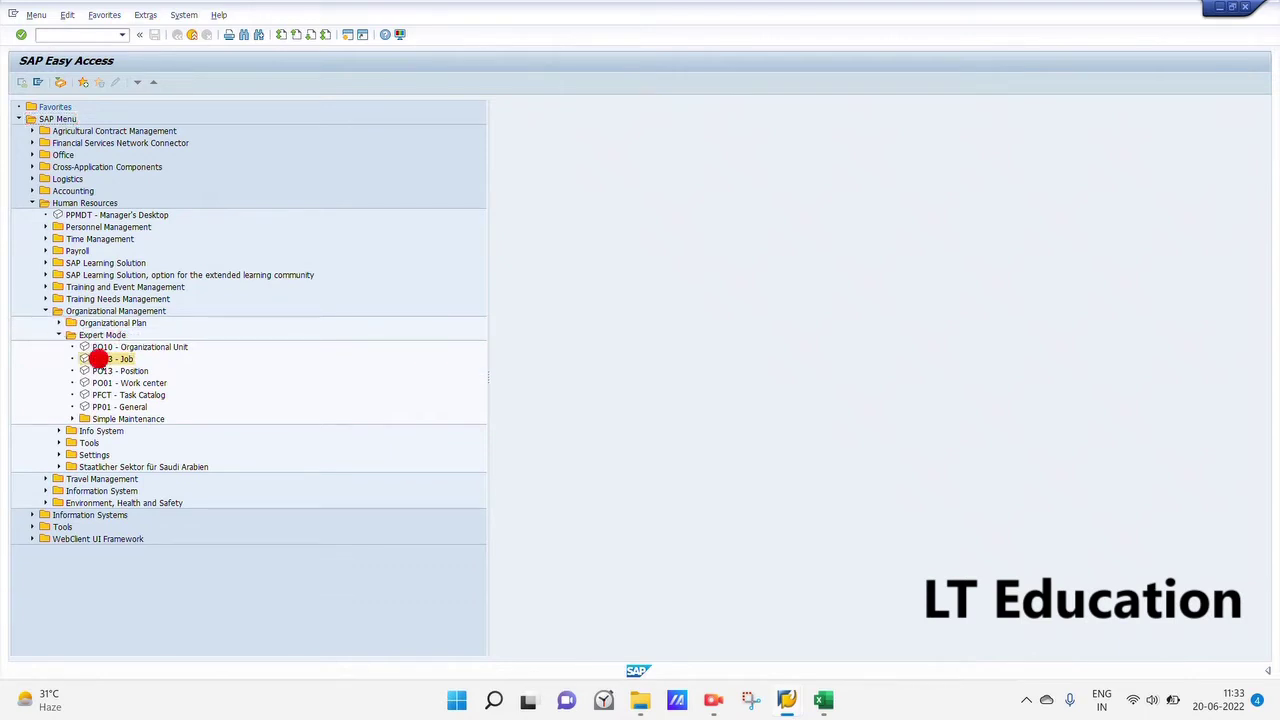
double_click(97, 359)
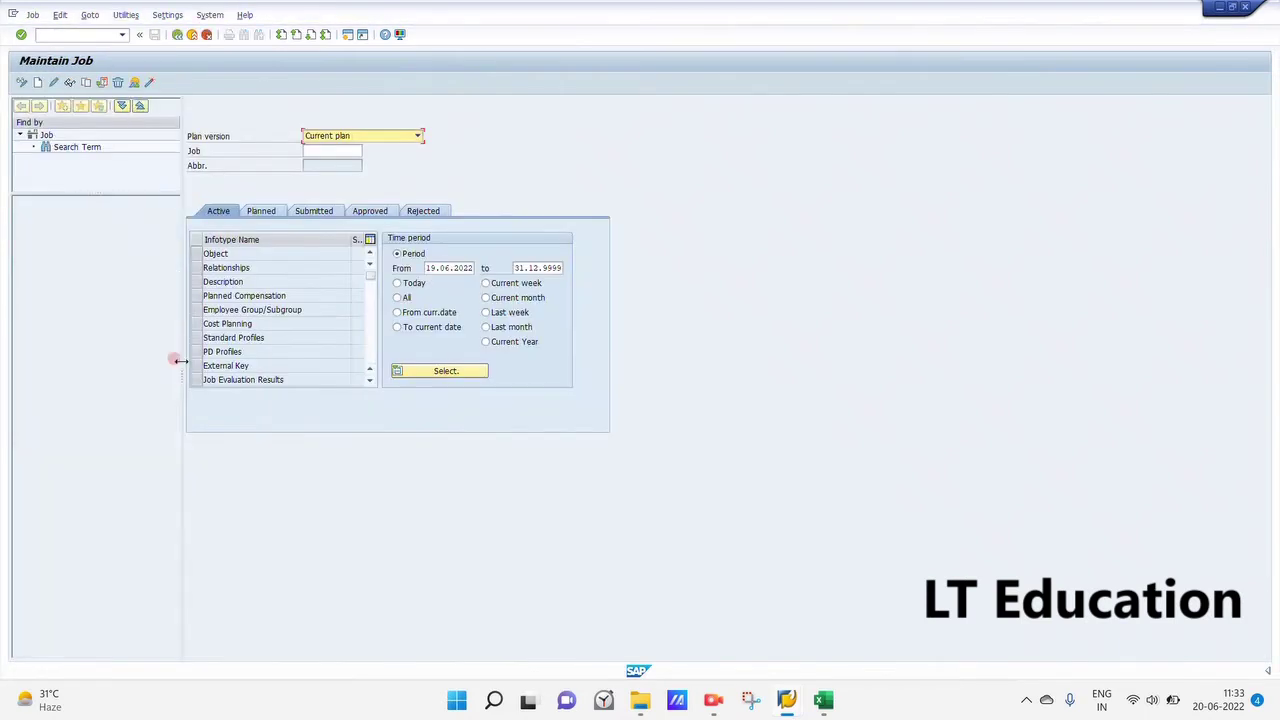
Create and save a job Object record in the current plan with abbreviation MG and name Manager
left_click(237, 168)
left_click(334, 149)
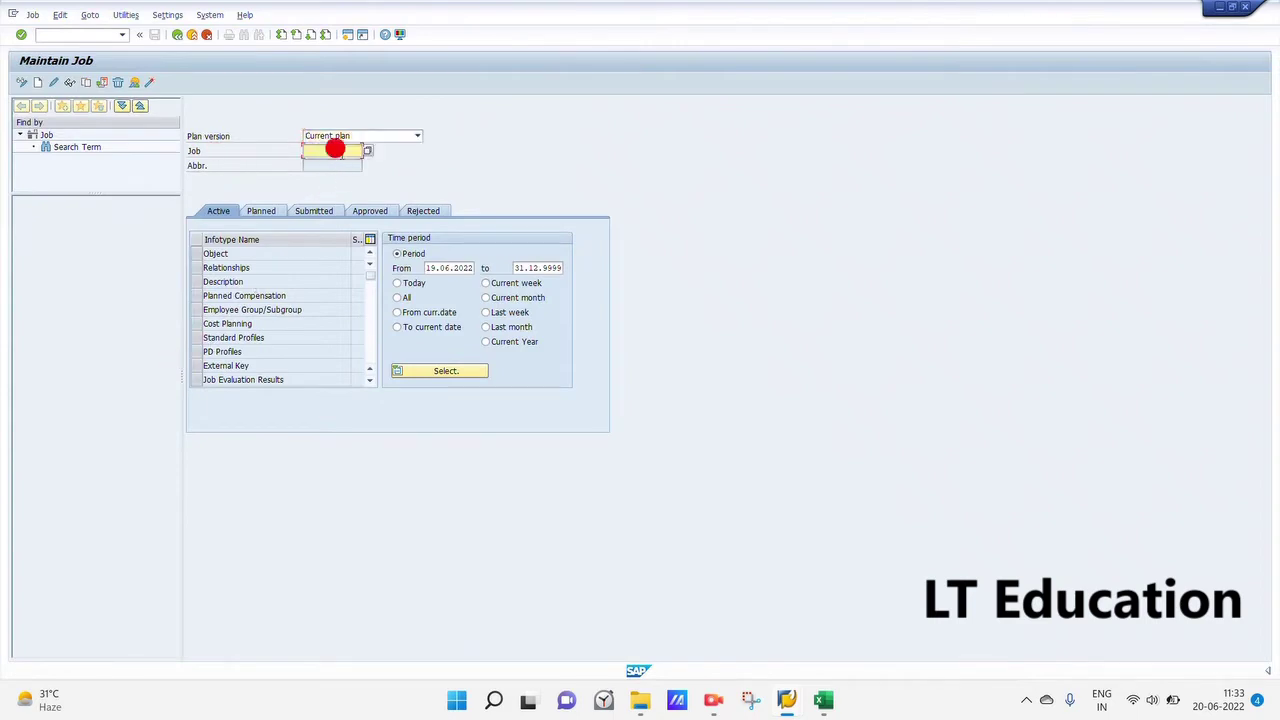
left_click(197, 256)
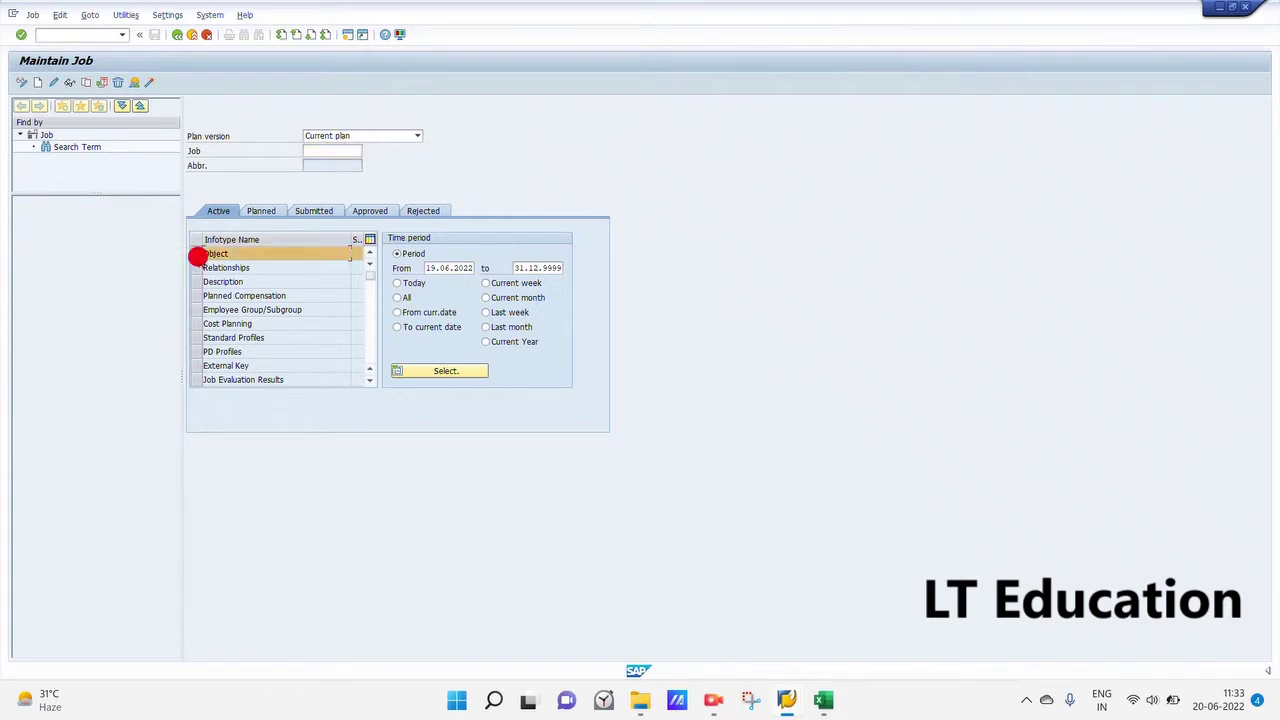
left_click(38, 83)
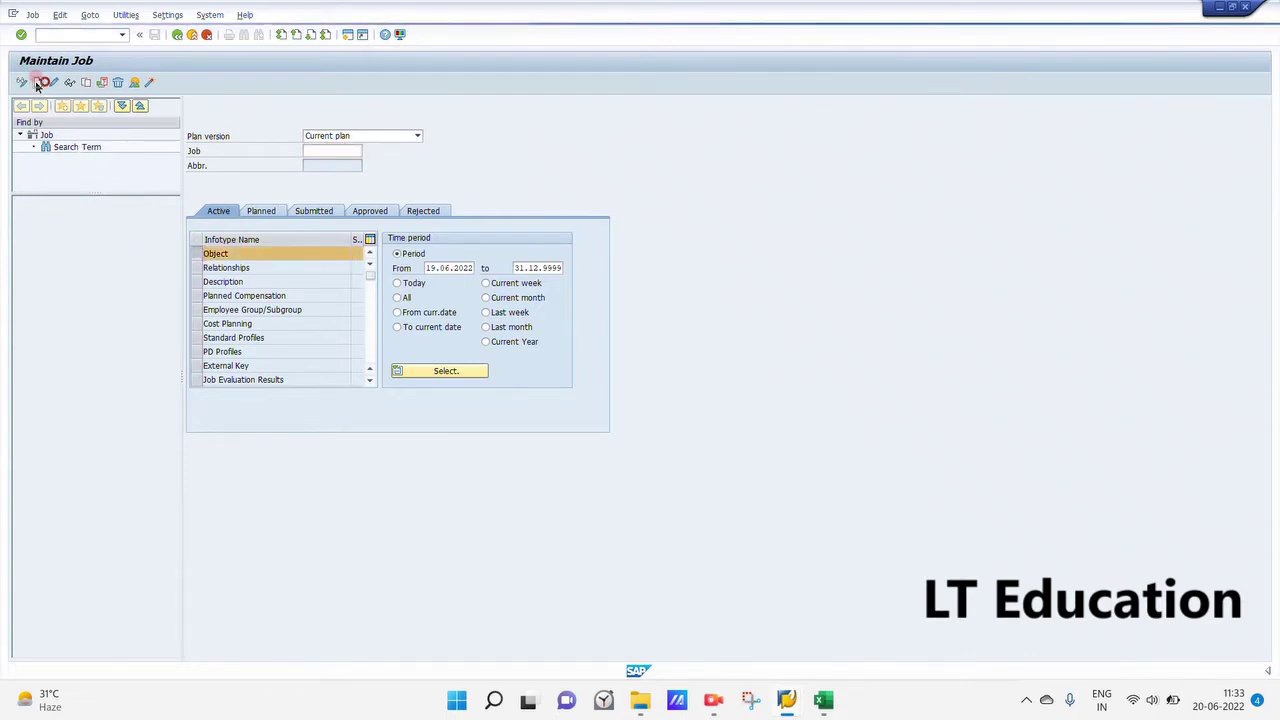
left_click(266, 165)
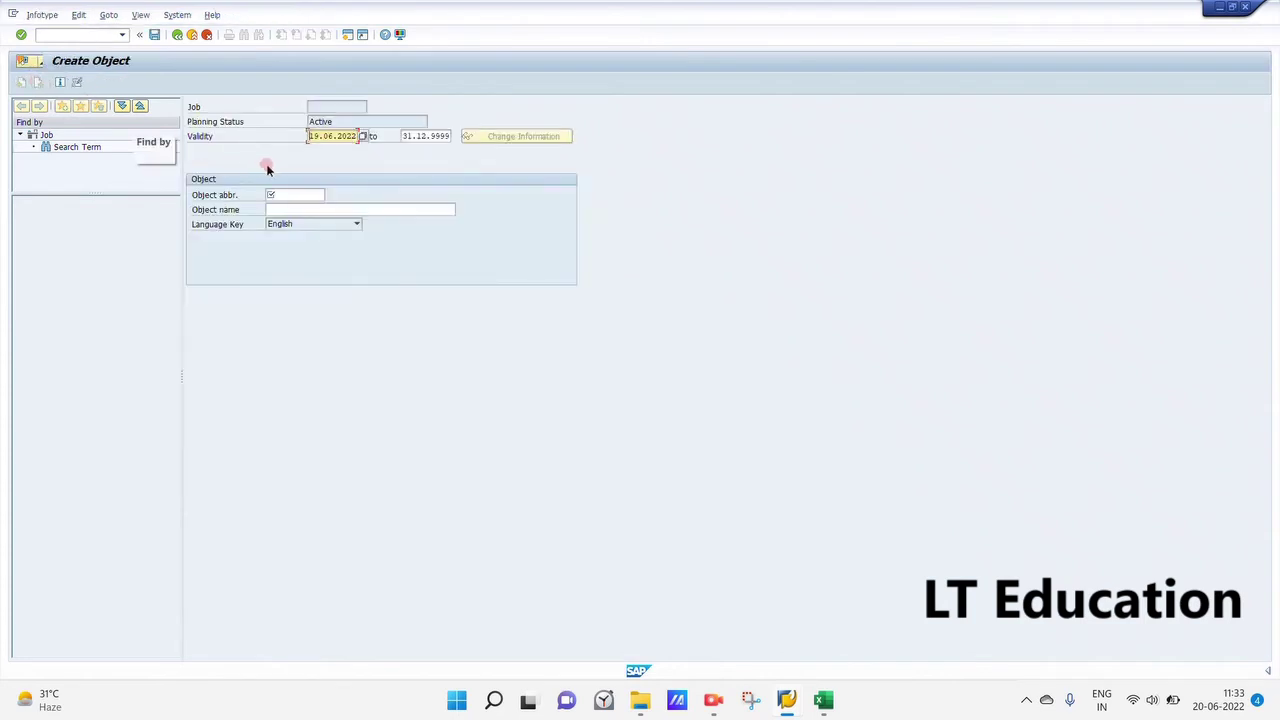
left_click(320, 147)
left_click(365, 153)
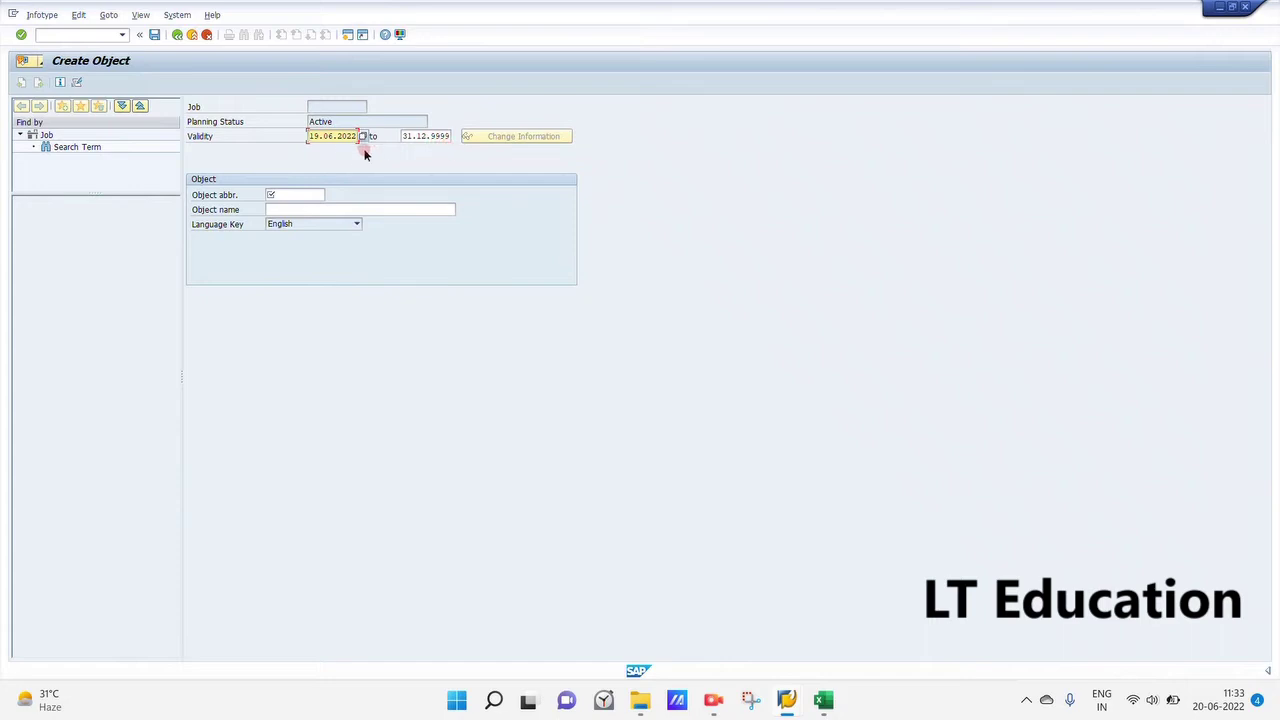
left_click(287, 194)
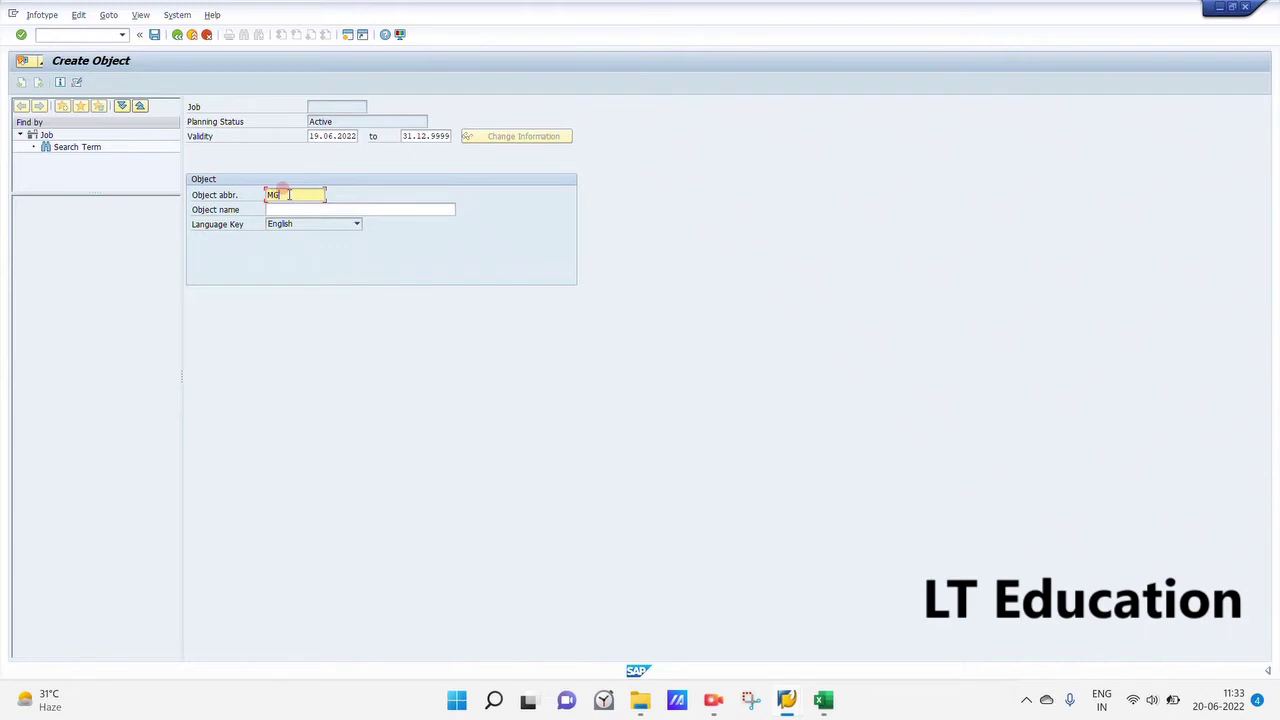
left_click(287, 210)
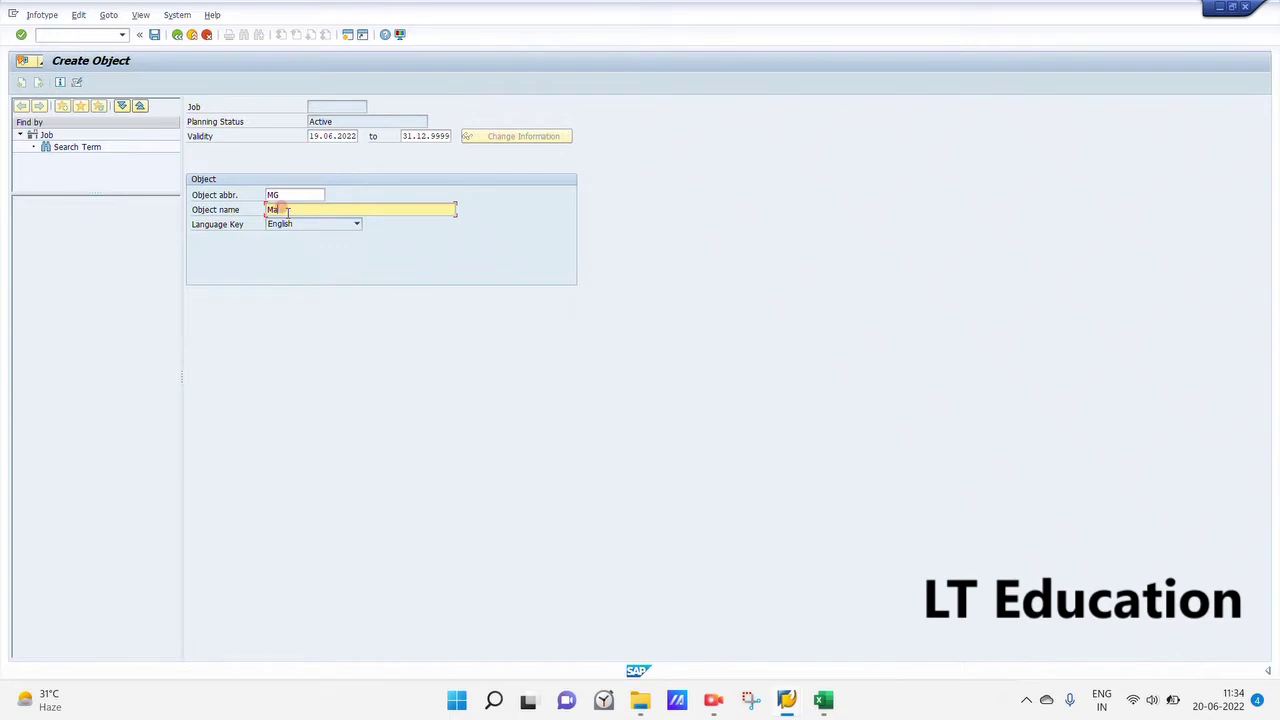
key("Return")
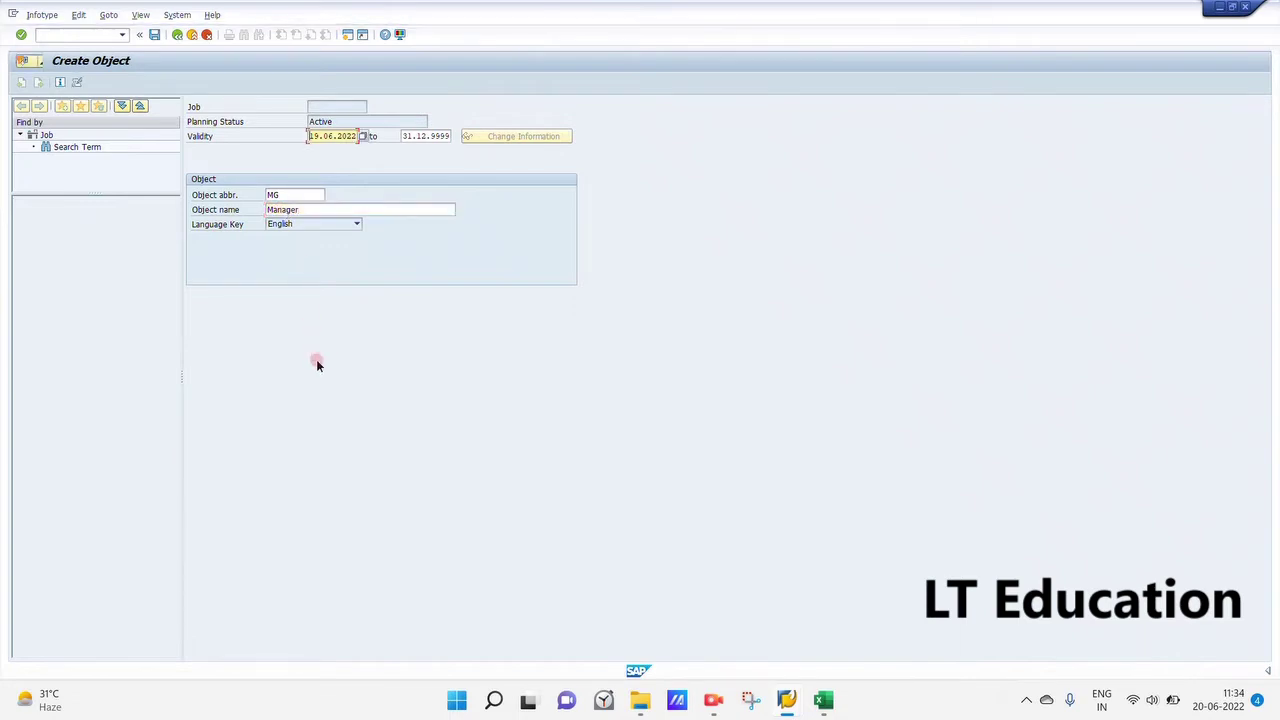
left_click(155, 35)
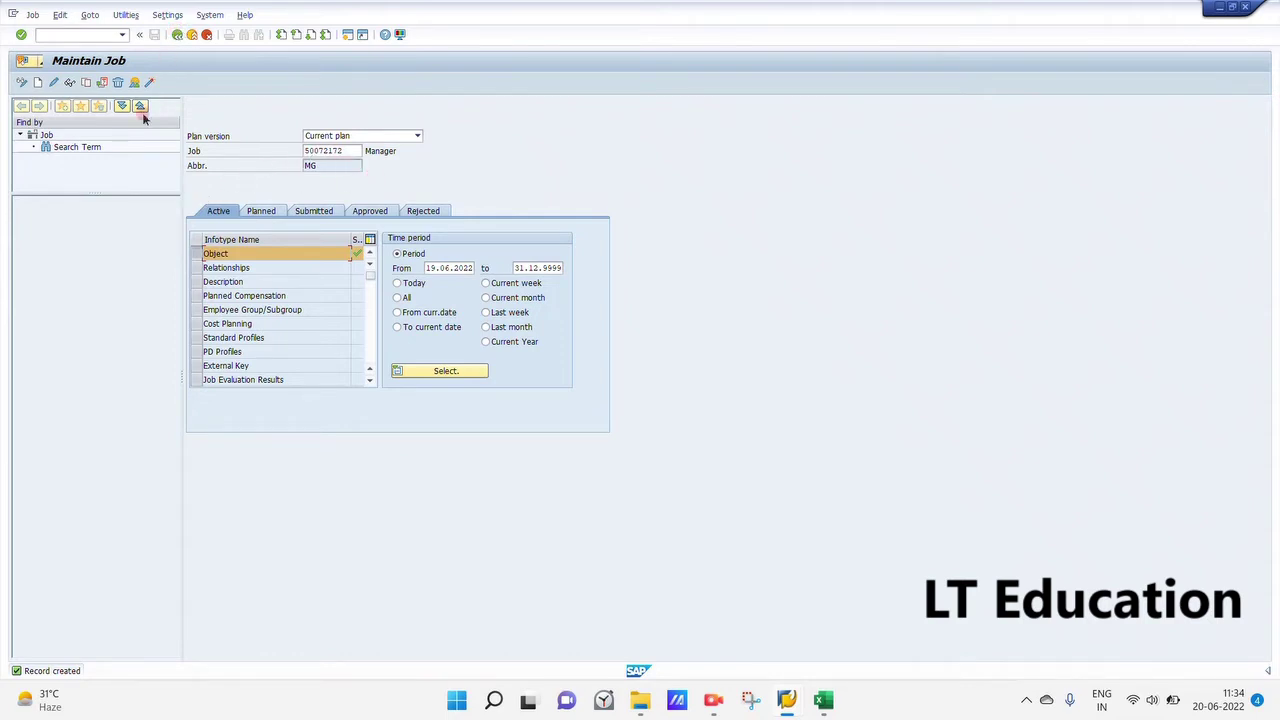
Return to SAP Easy Access, open PO13 - Position, and clear the prefilled position number
left_click(176, 35)
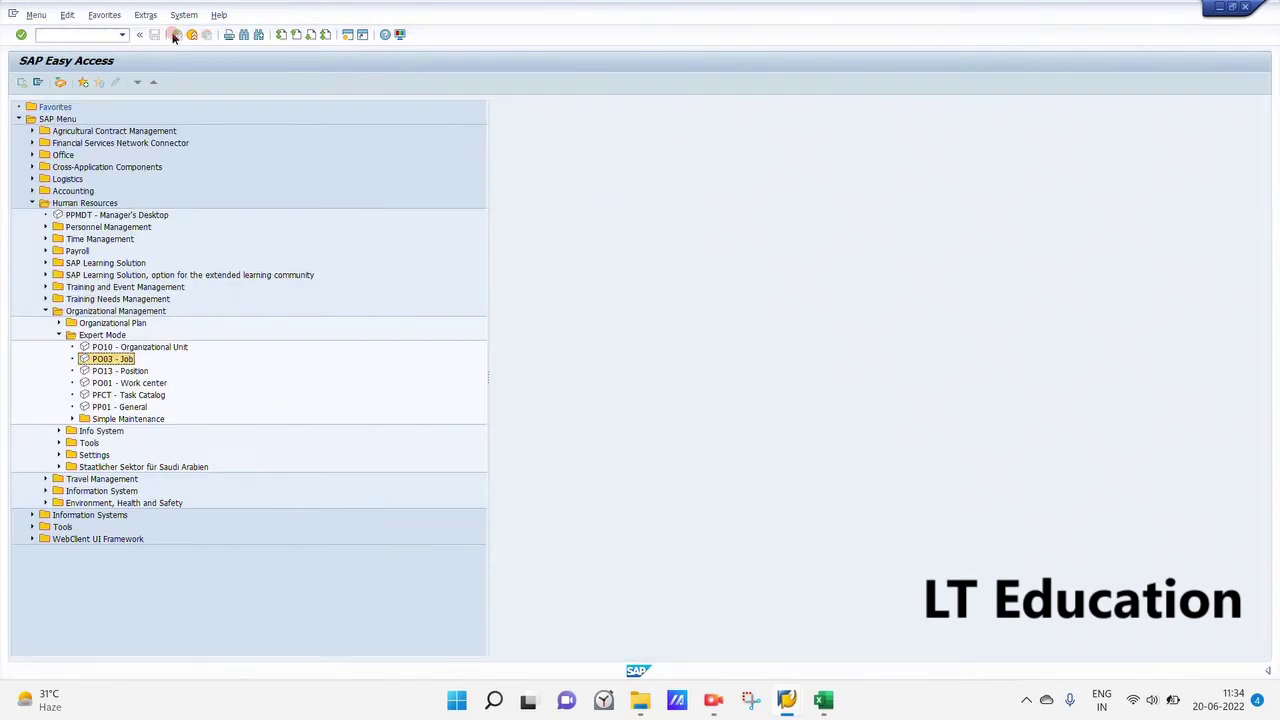
left_click(205, 344)
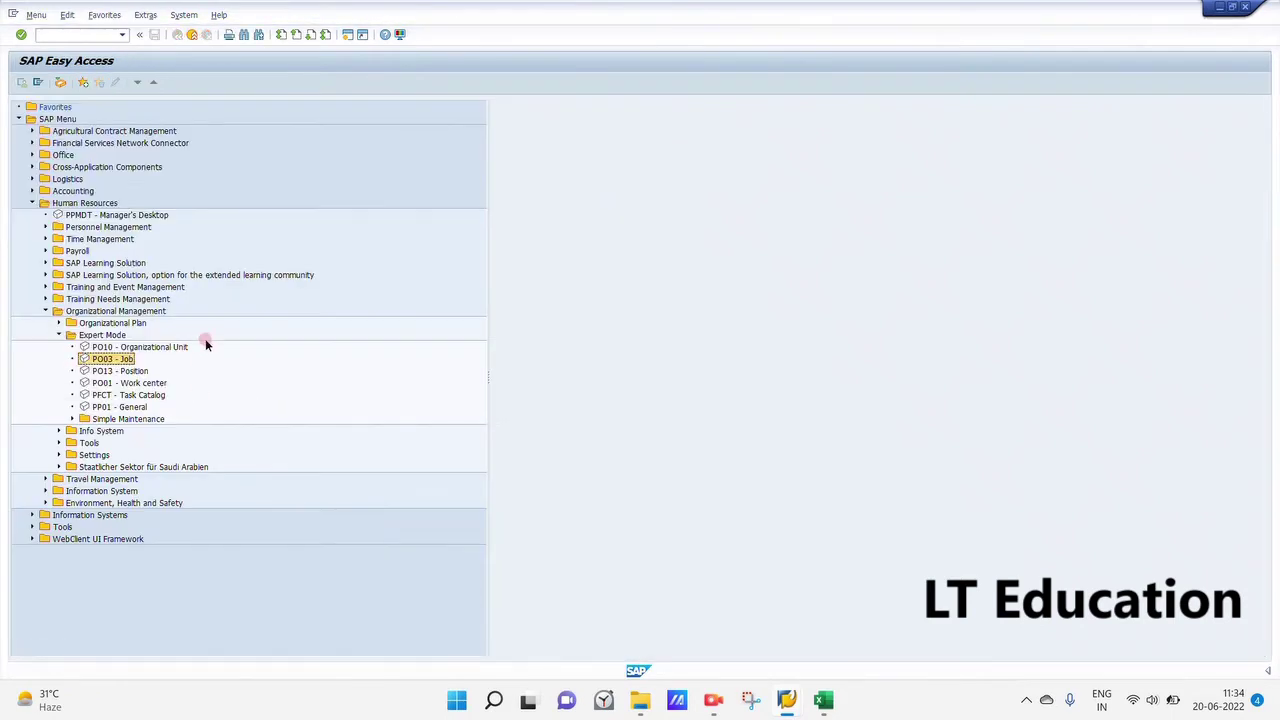
left_click(100, 371)
double_click(135, 372)
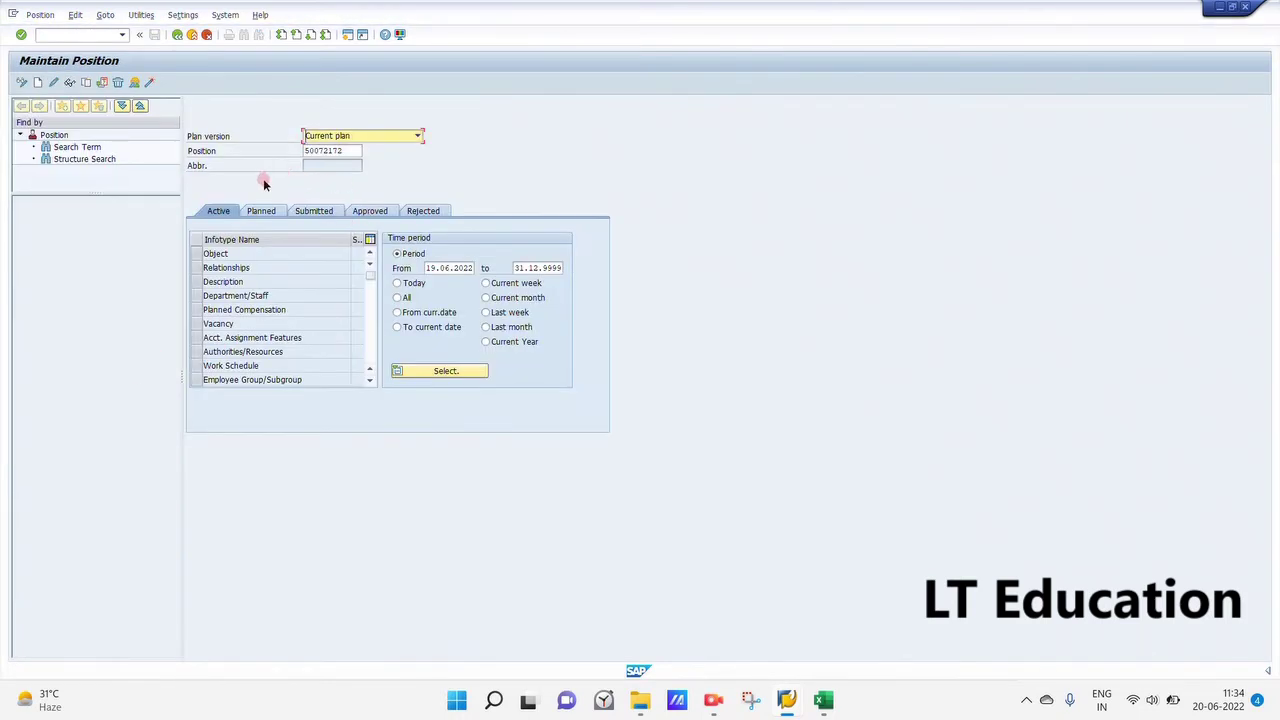
double_click(345, 150)
key("Delete")
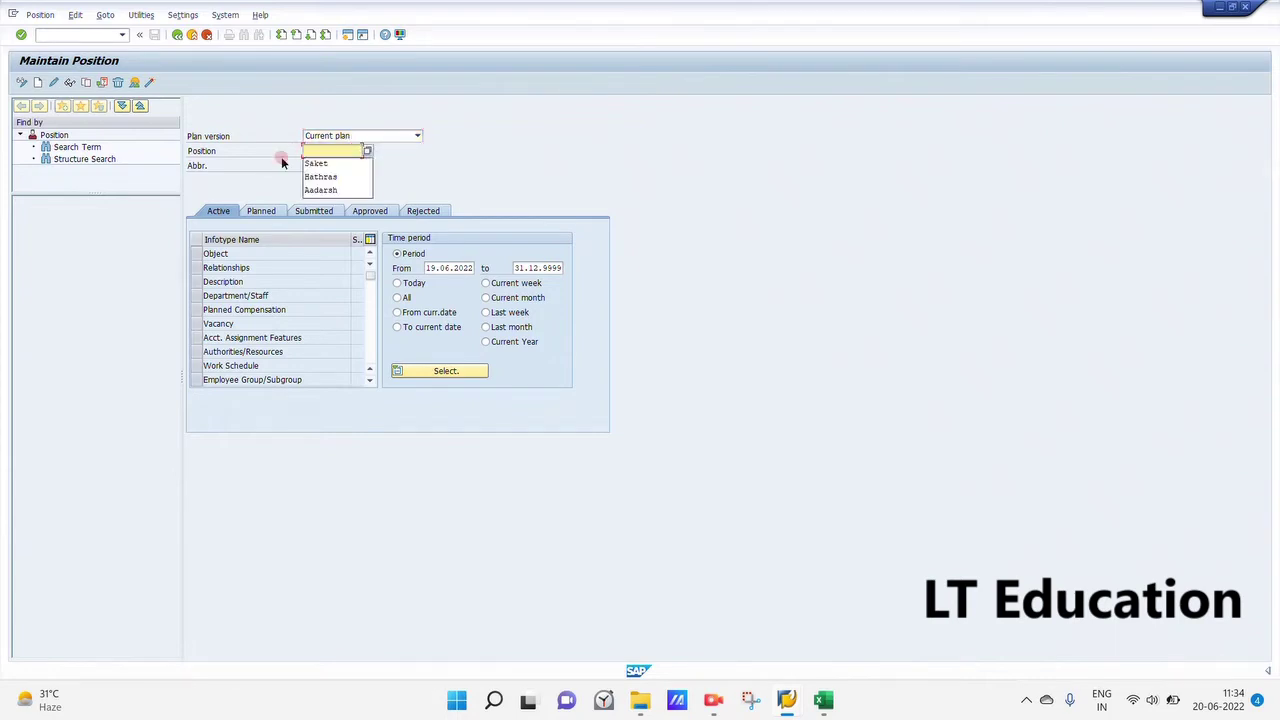
Create and save a position Object record with abbreviation PM and name Product Manager, matching the position list in the Excel sheet
left_click(195, 253)
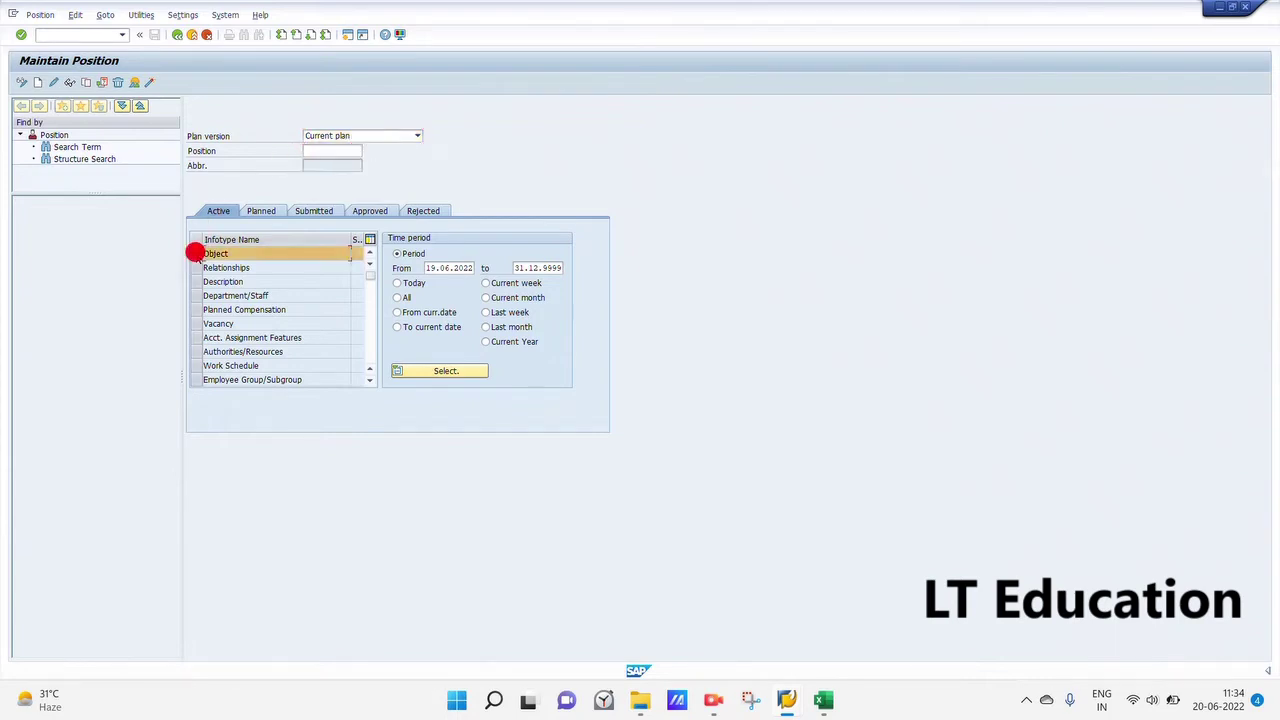
left_click(35, 82)
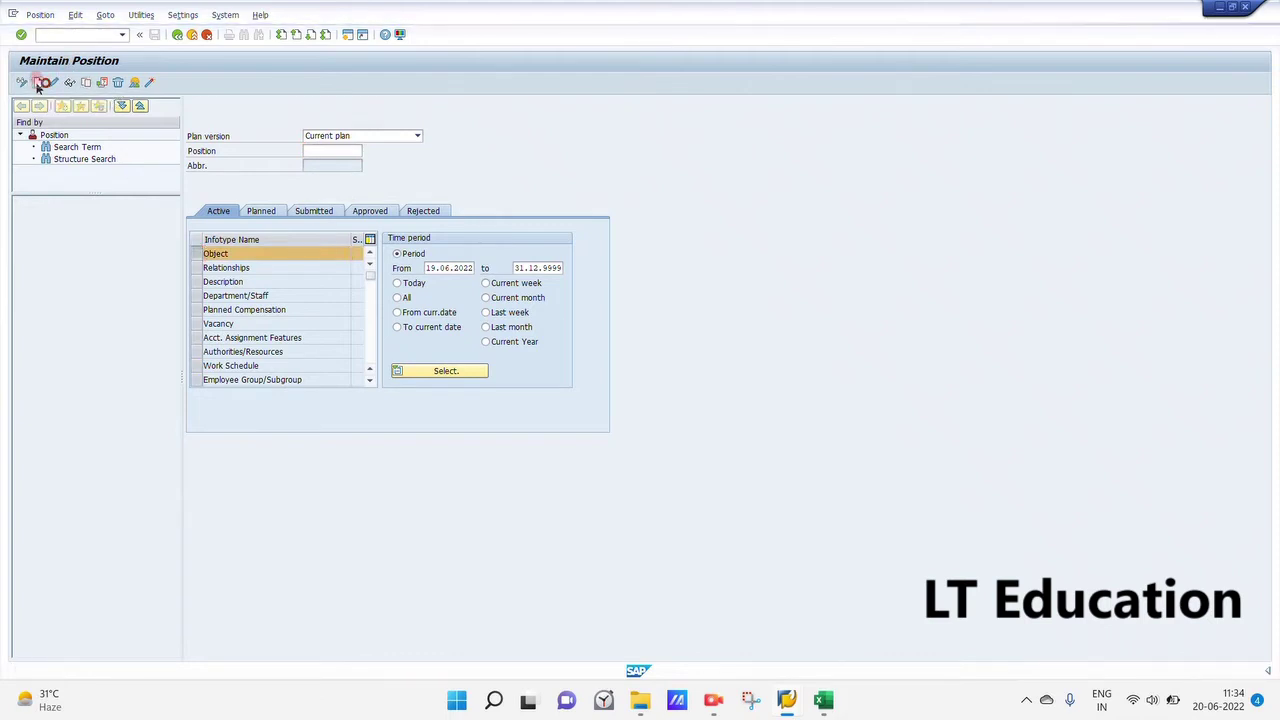
left_click(272, 193)
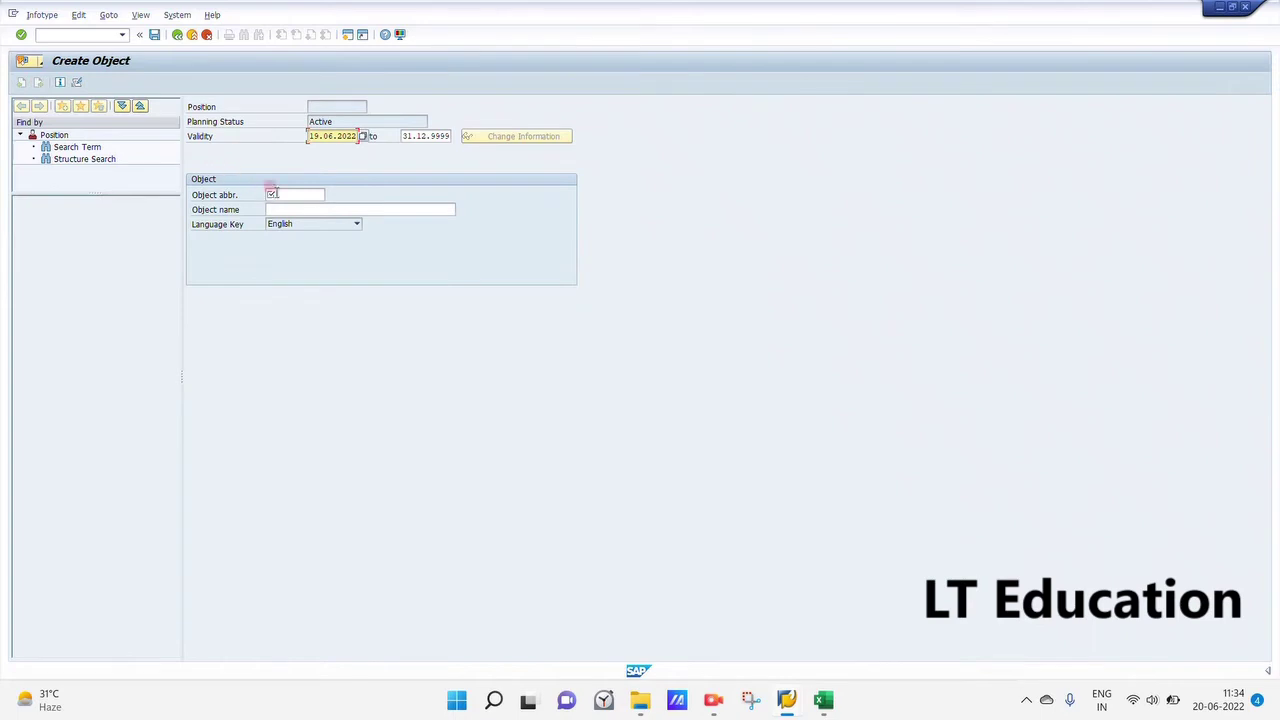
left_click(287, 192)
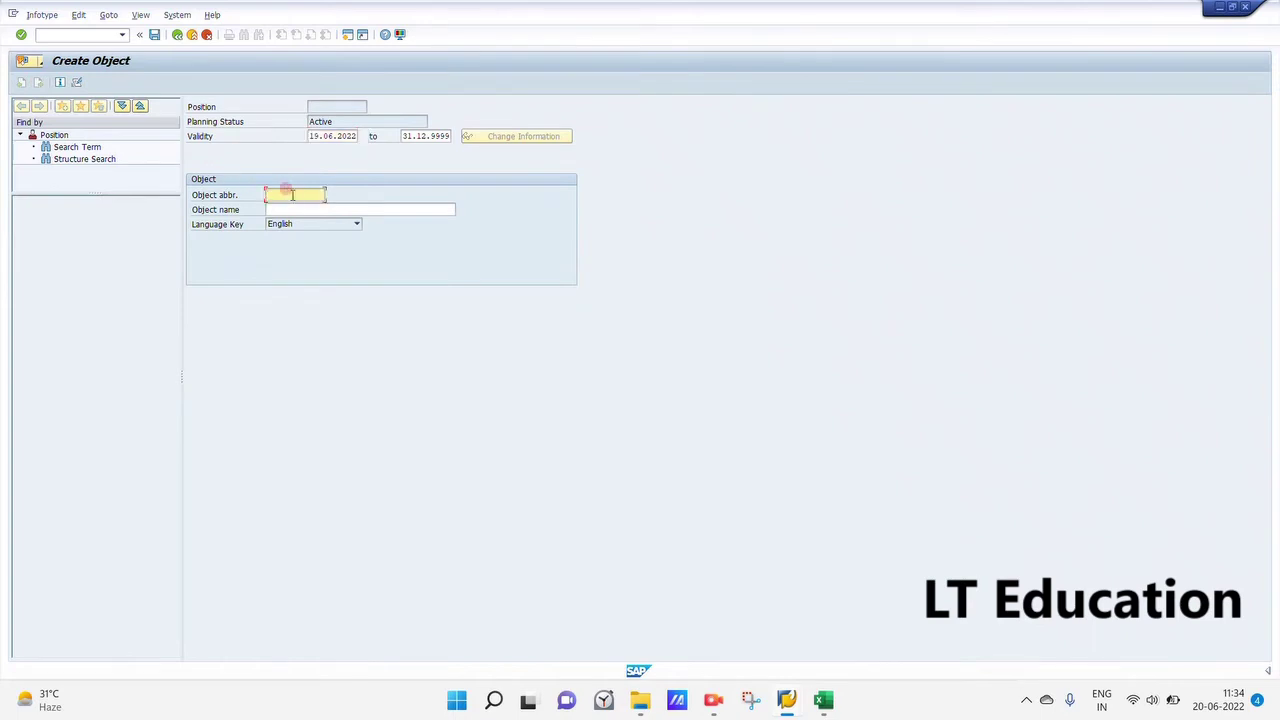
left_click(824, 702)
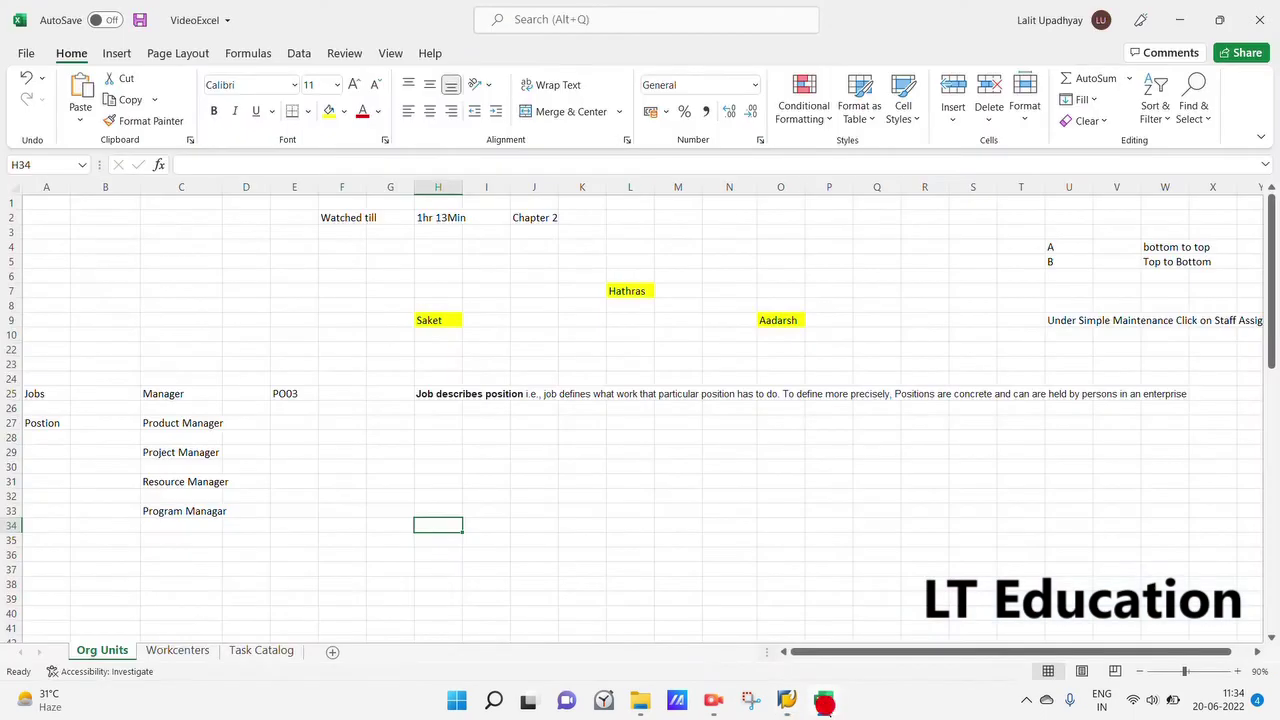
left_click(824, 702)
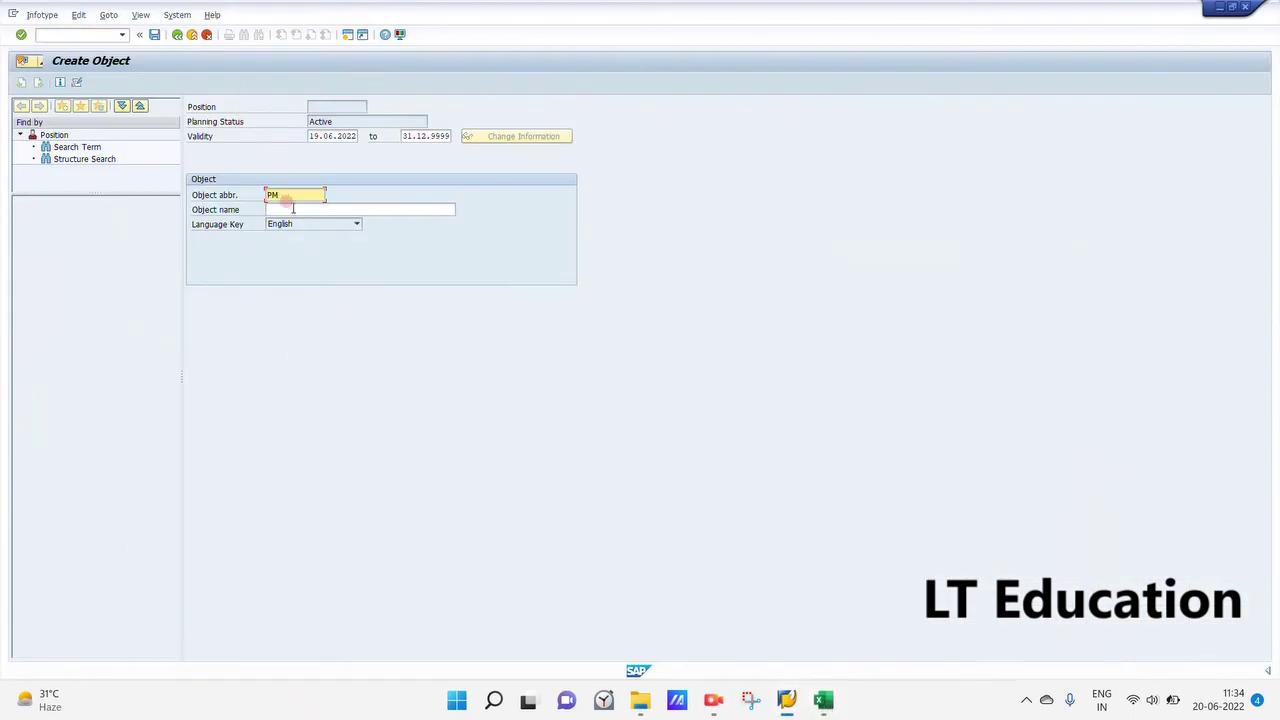
left_click(288, 209)
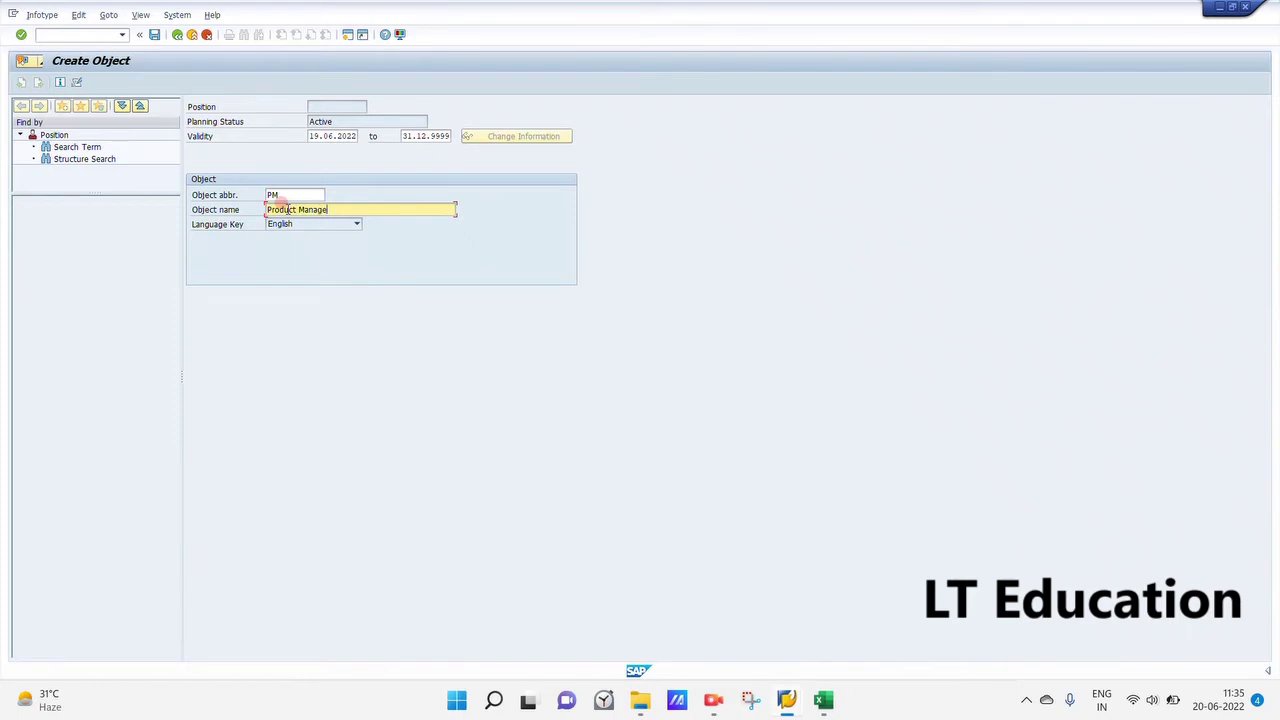
left_click(335, 343)
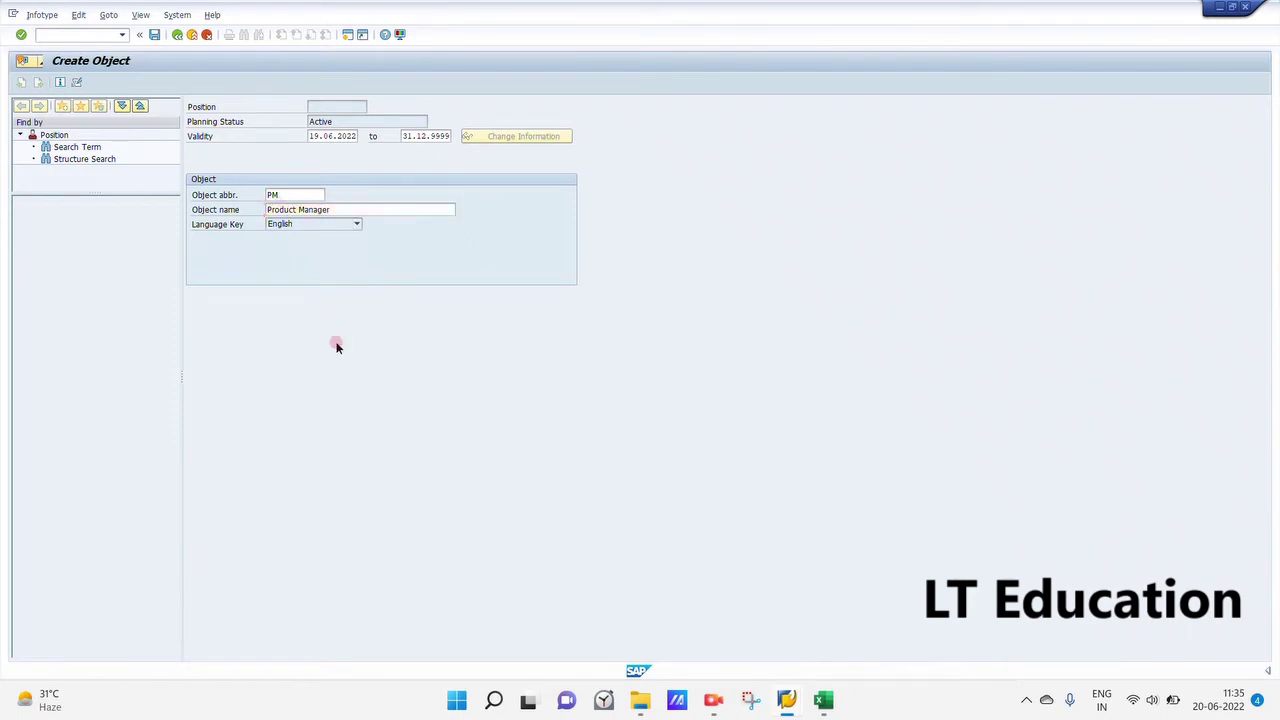
key("Return")
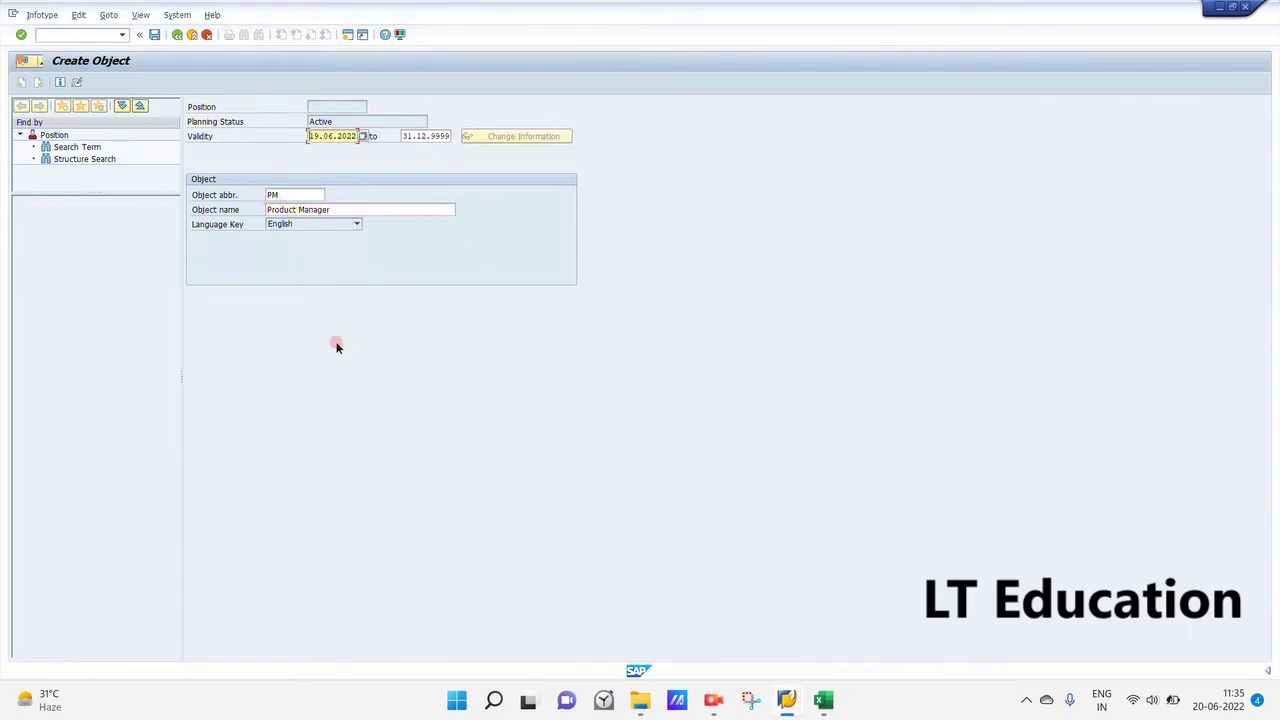
left_click(155, 35)
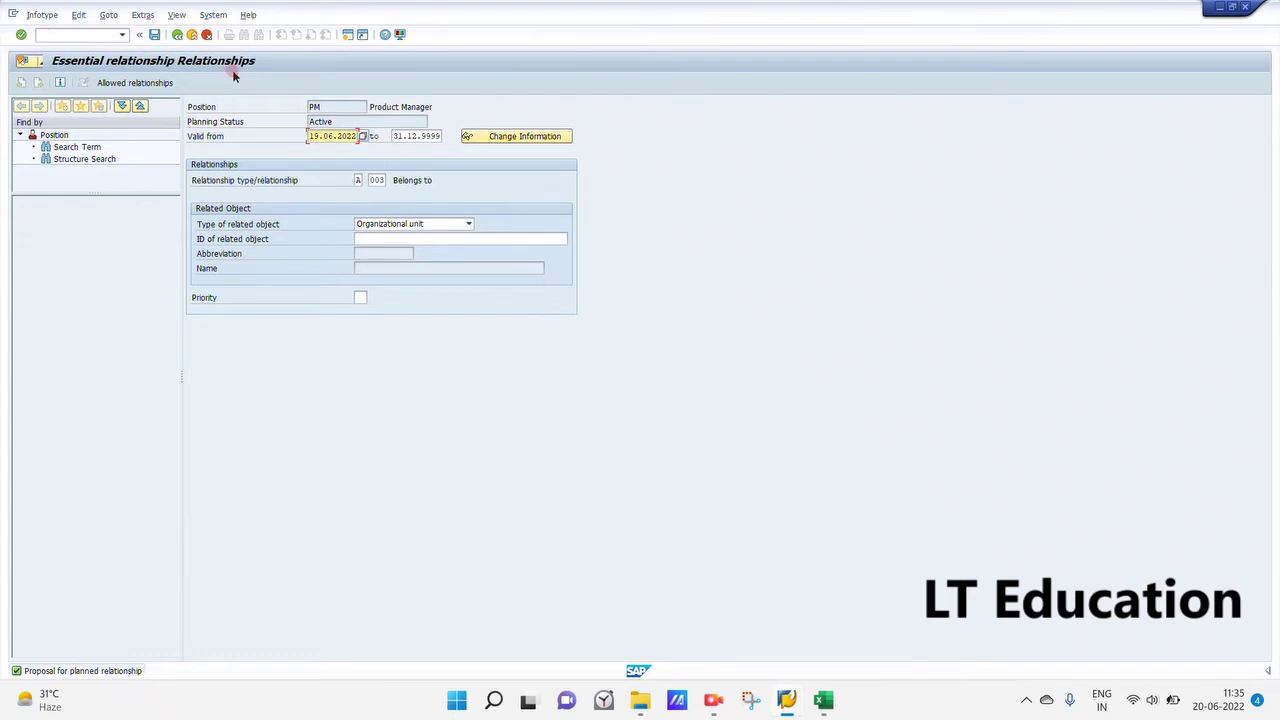
Search organizational units for Saket, enter LT Saket as the Product Manager position's related object, and save the relationship
left_click(368, 237)
left_click(508, 239)
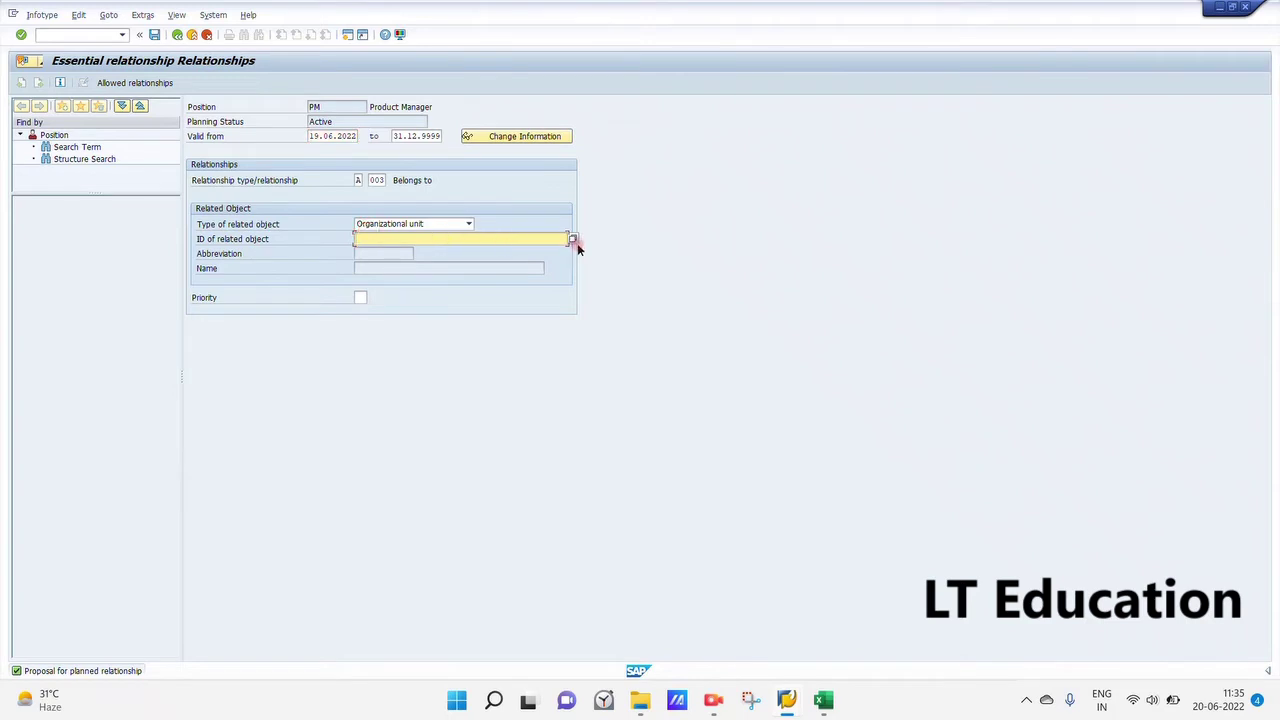
left_click(575, 239)
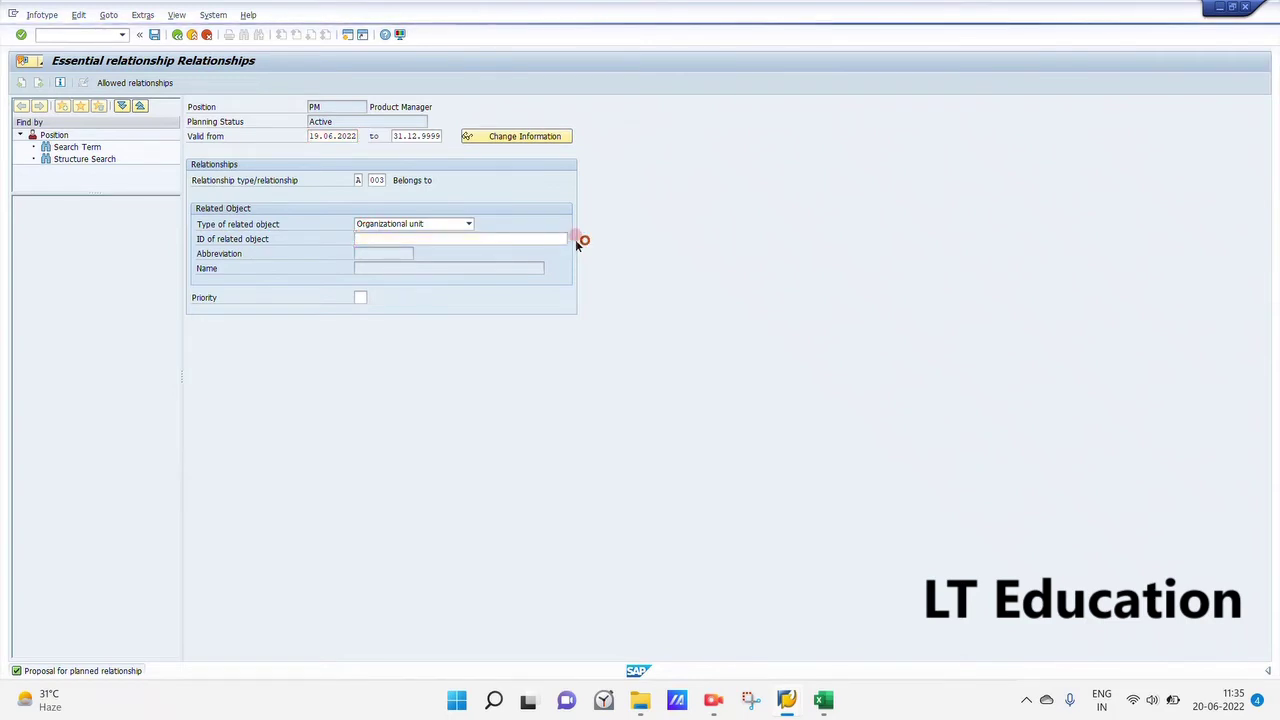
left_click(415, 51)
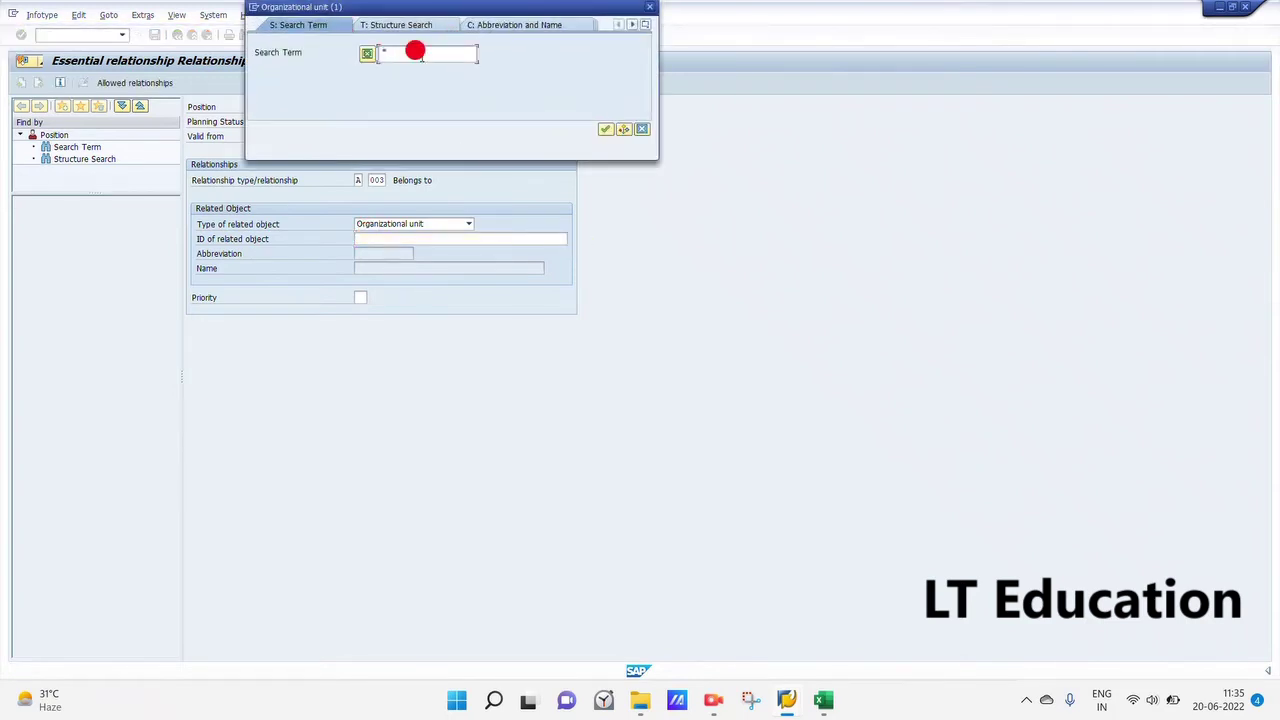
type("*Sake")
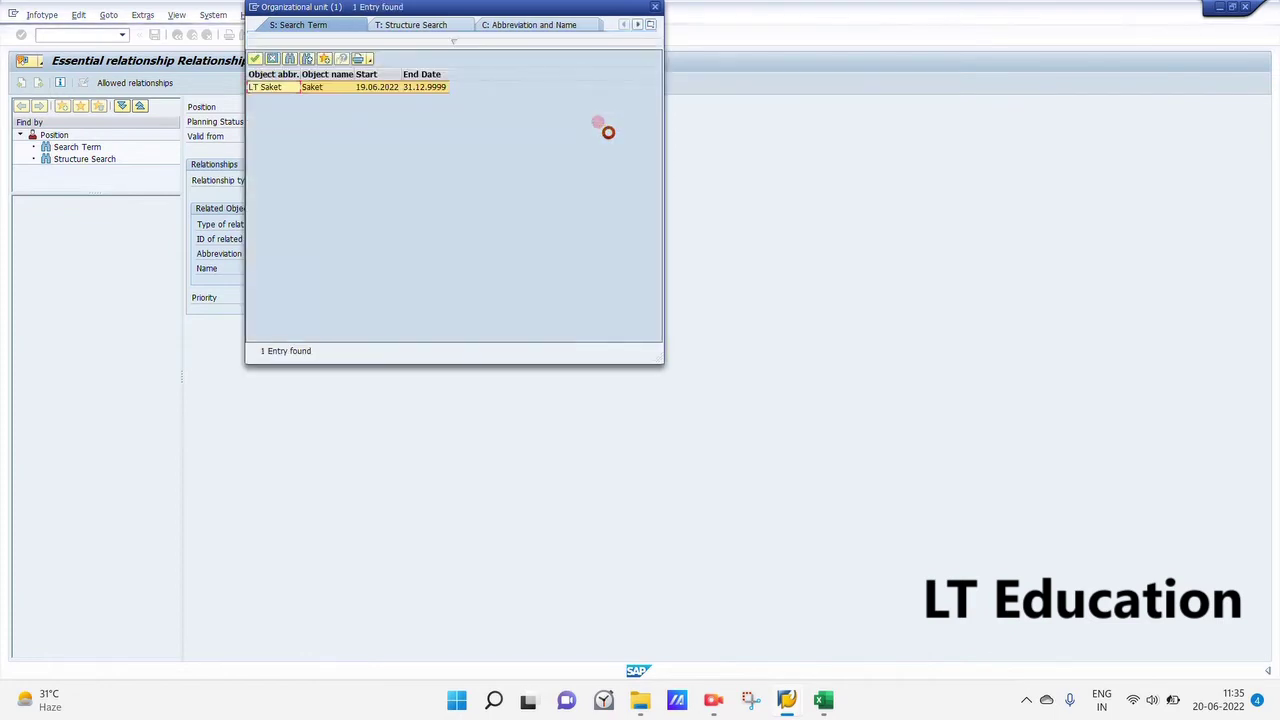
left_click(315, 87)
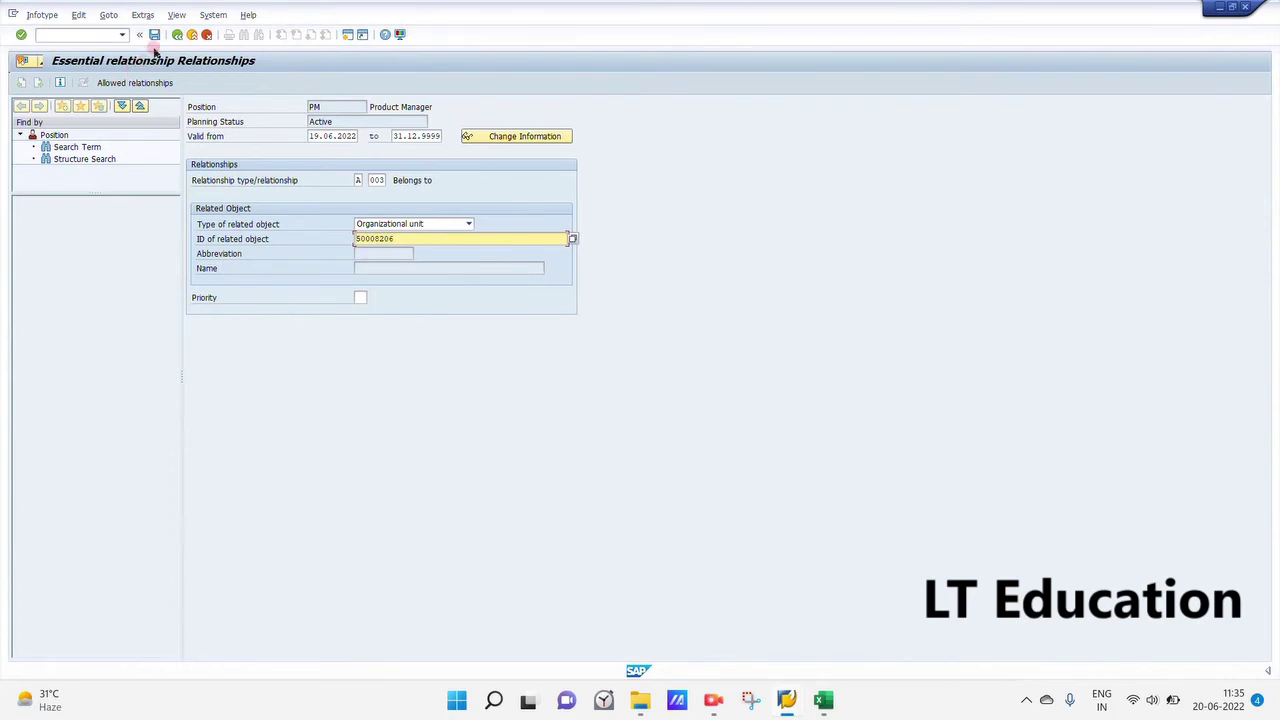
left_click(155, 35)
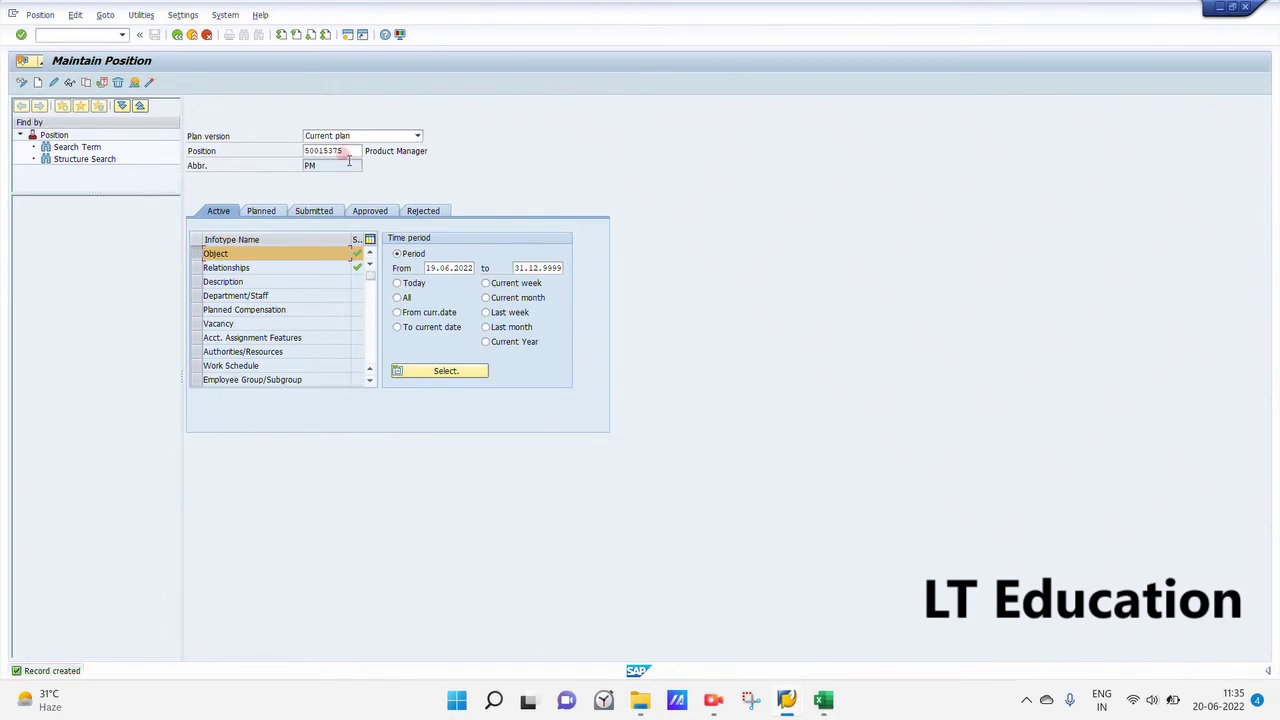
Clear the position number, then create and save a position Object record with abbreviation RM and name Resource Manager
left_click_drag(349, 151, 301, 148)
key("Delete")
left_click(39, 85)
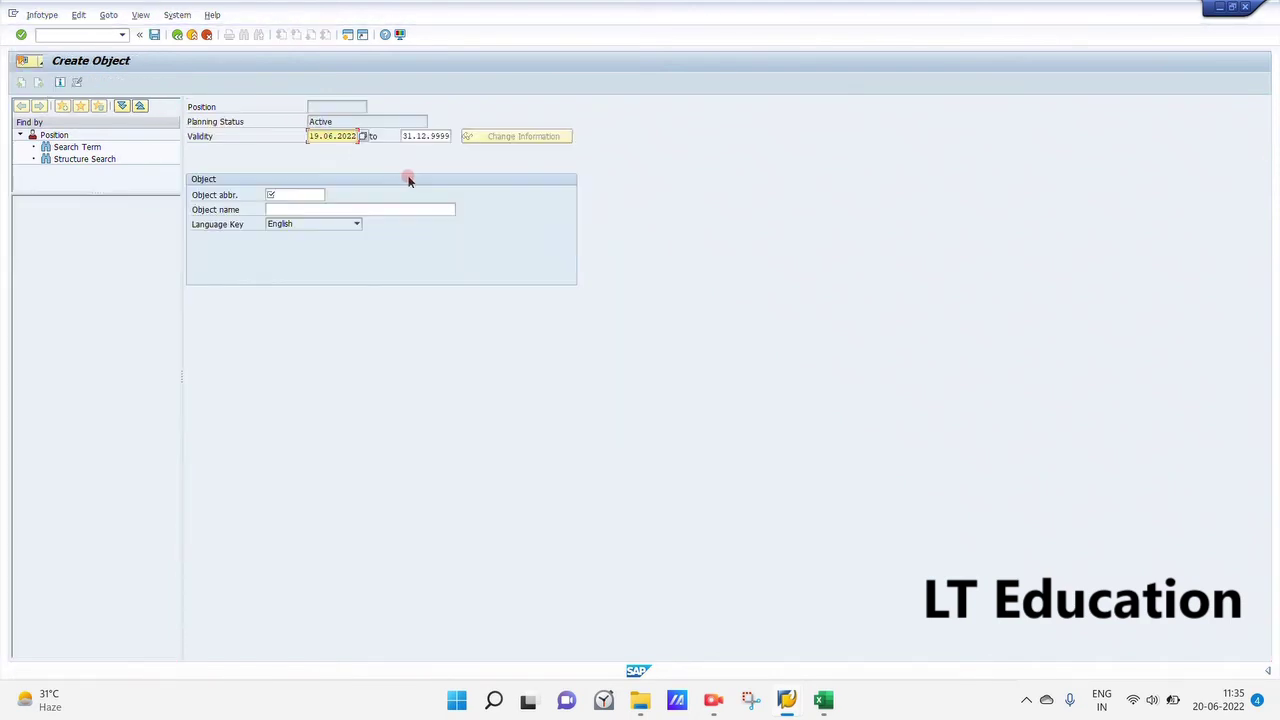
left_click(299, 195)
type("RM")
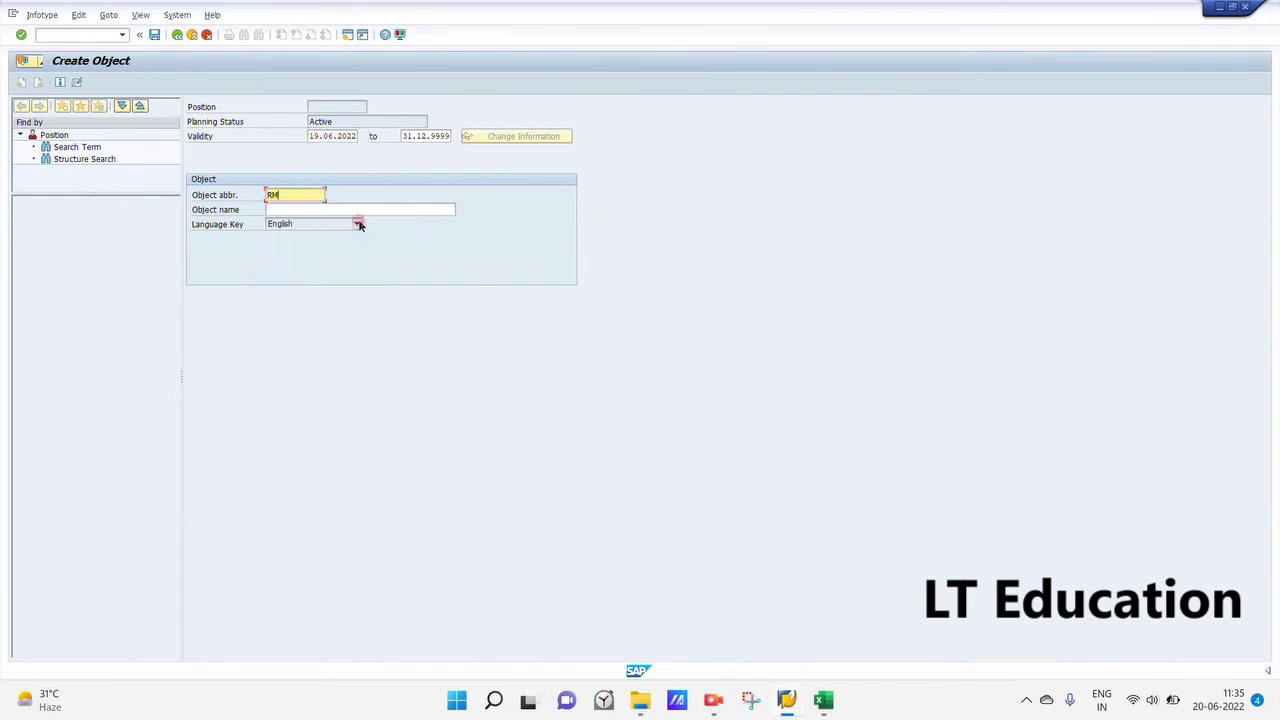
left_click(318, 207)
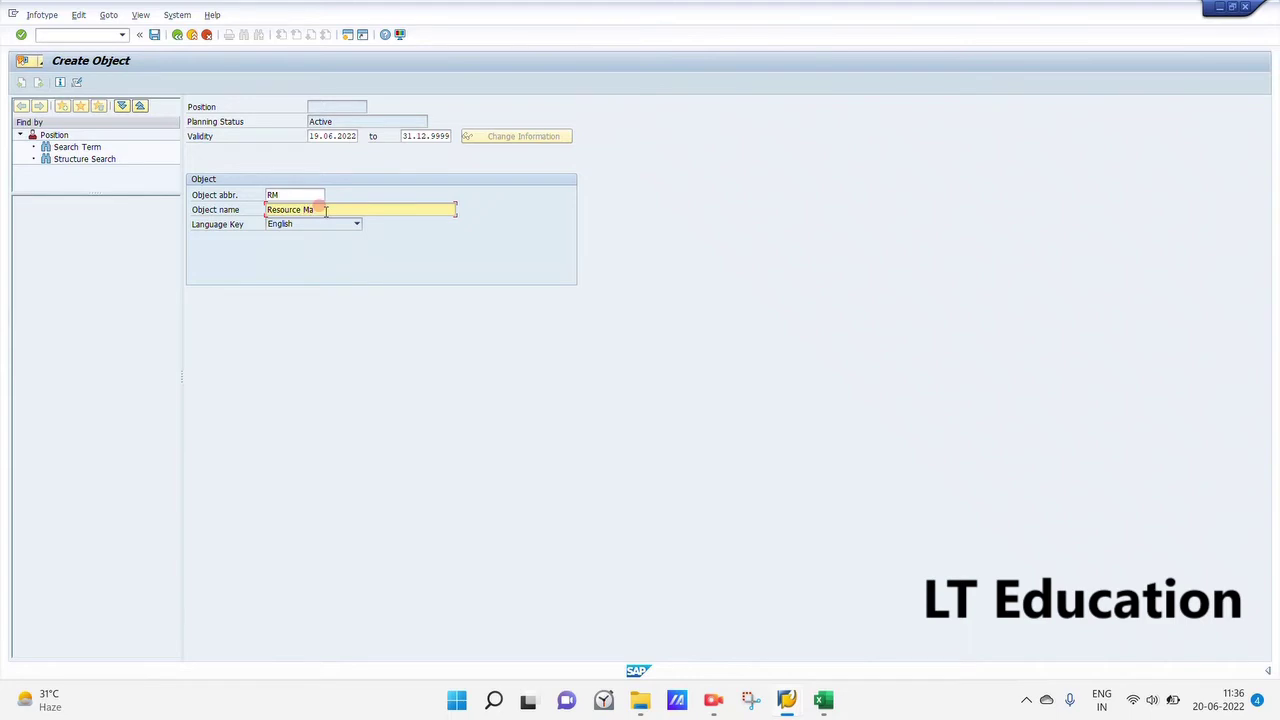
key("Return")
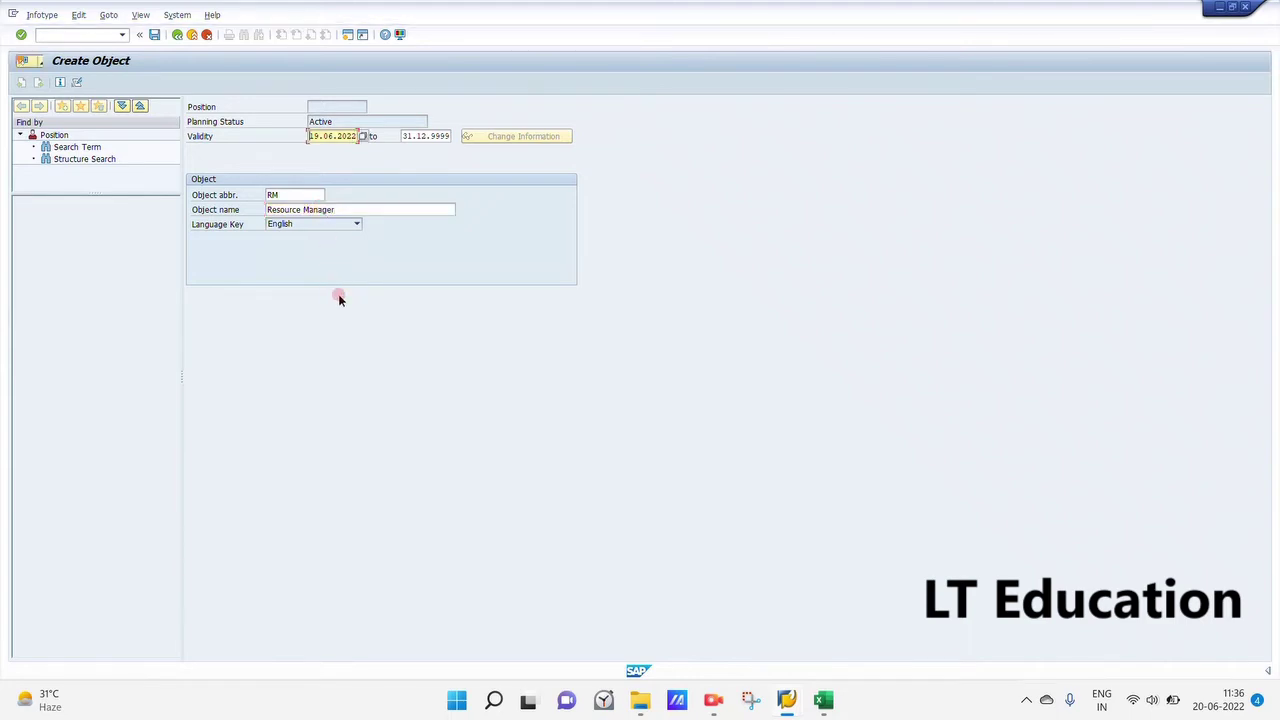
left_click(153, 36)
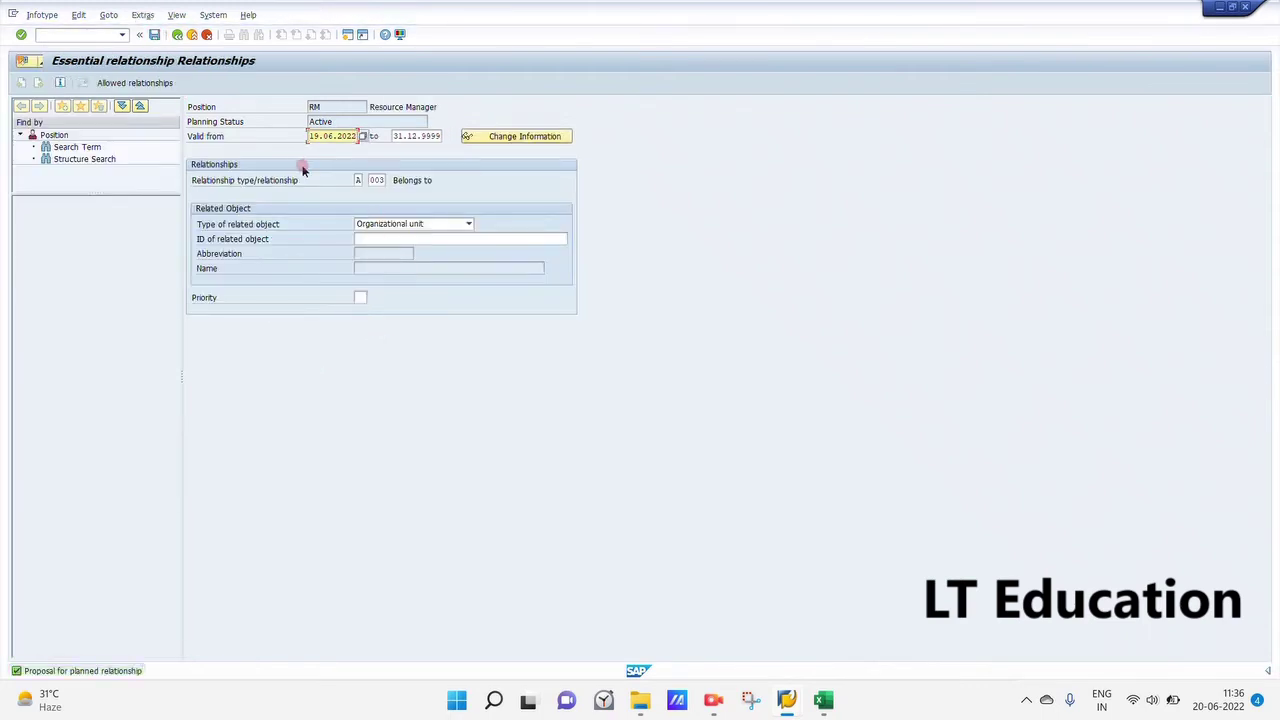
Assign the Resource Manager position to the Saket organizational unit by reusing its previously entered ID, 50008206
left_click(392, 238)
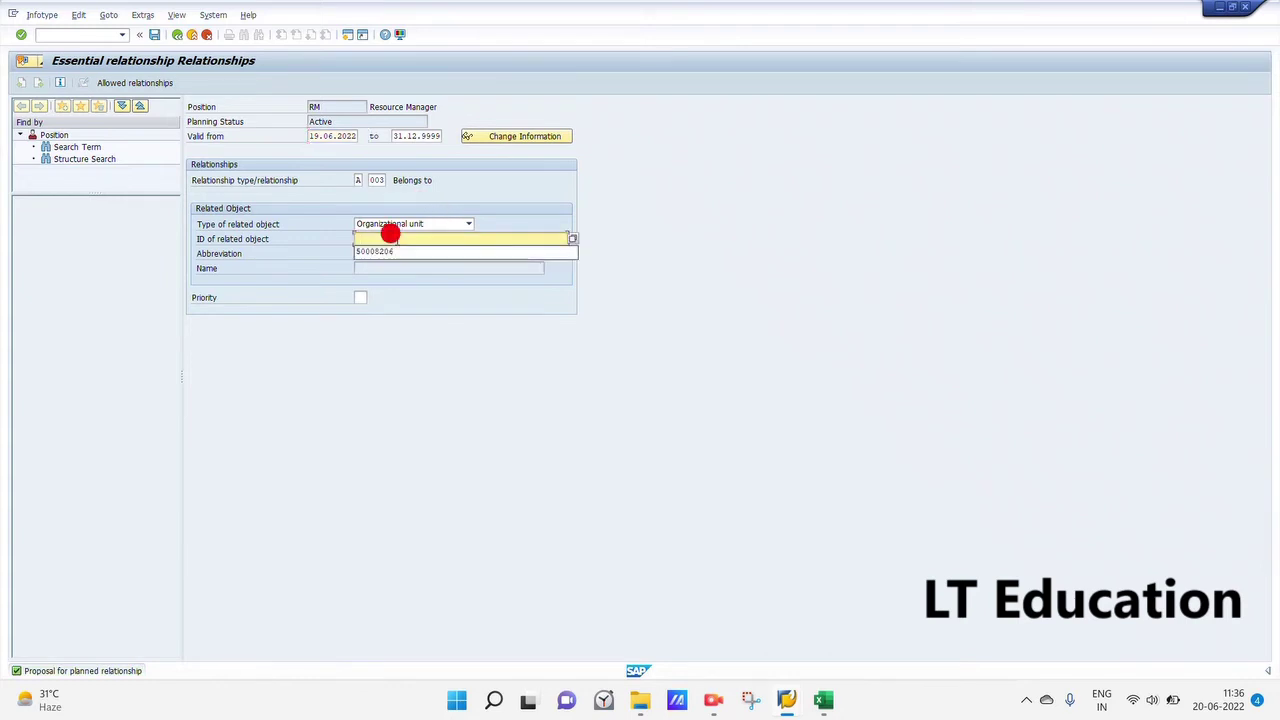
left_click(367, 254)
key("Return")
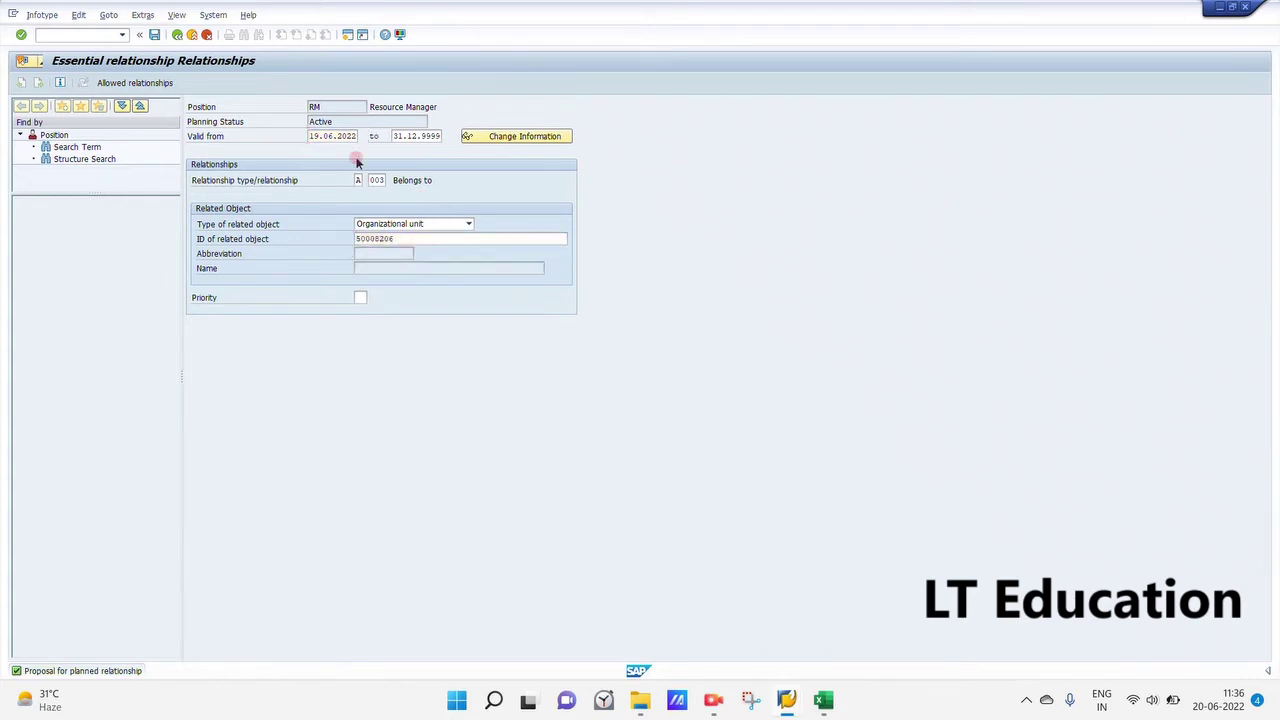
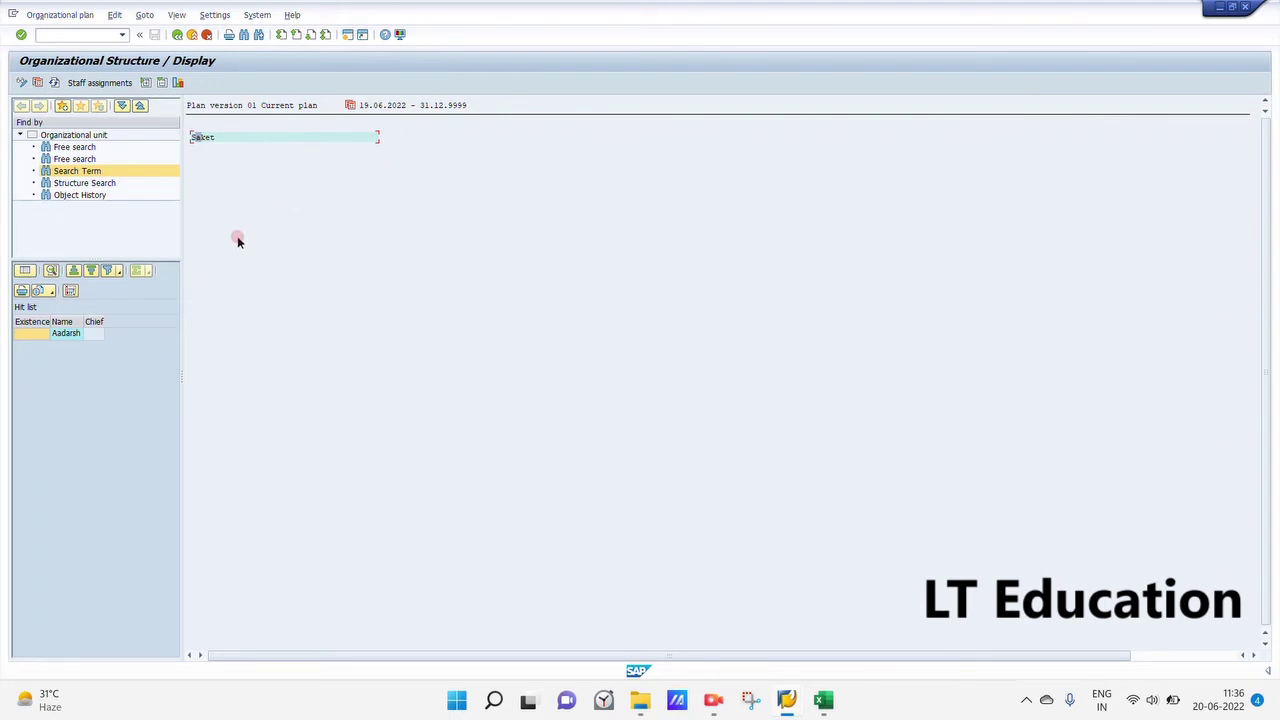
Display the staff assignments of the Saket organizational unit to examine its positions
left_click(98, 82)
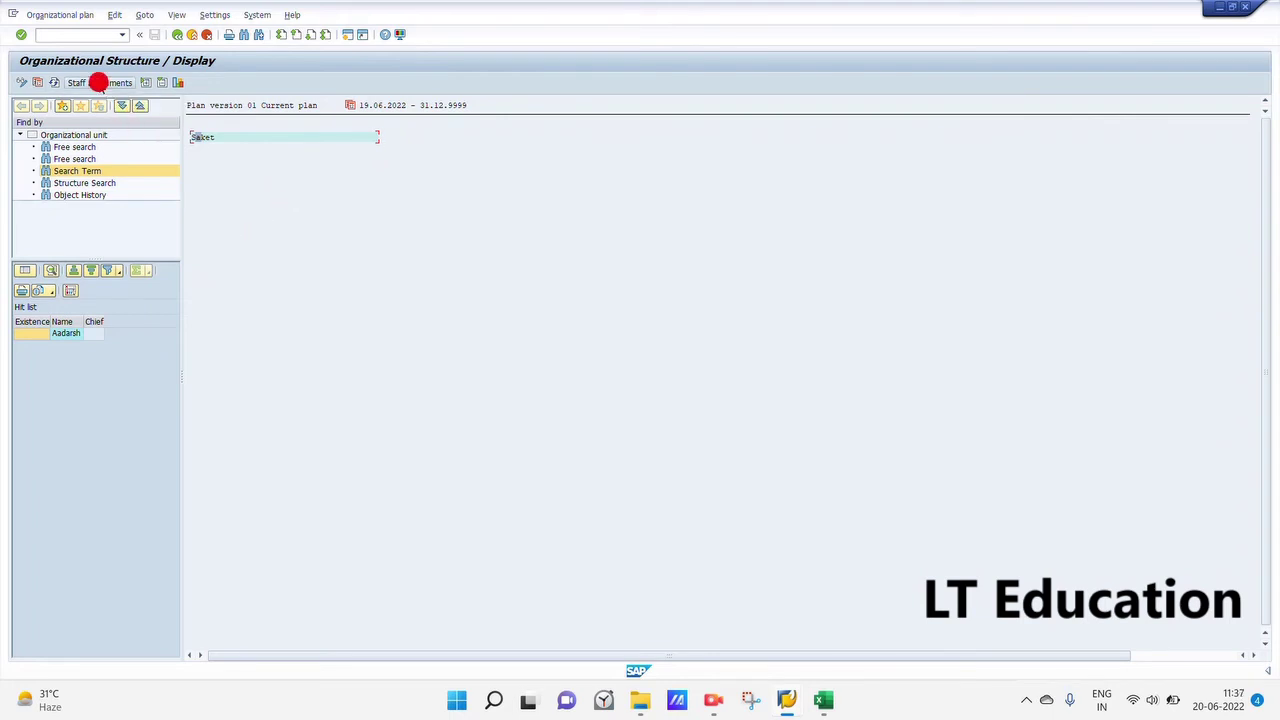
left_click(128, 86)
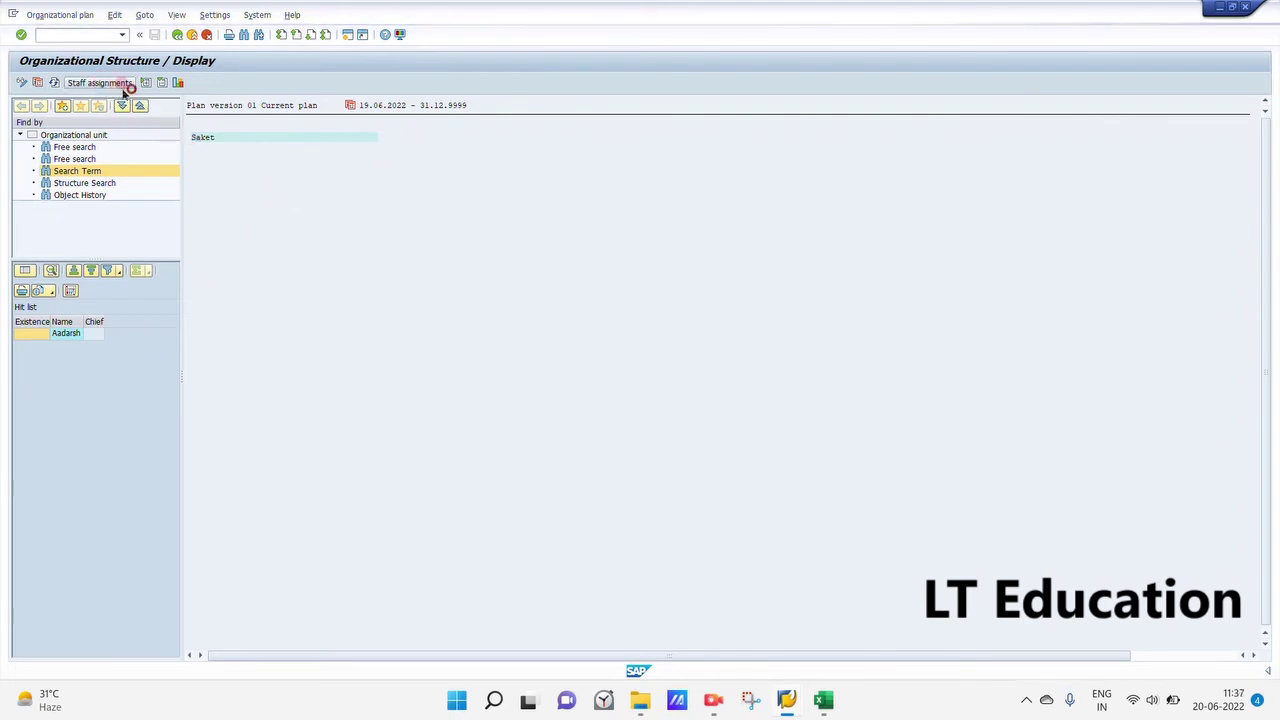
left_click(264, 243)
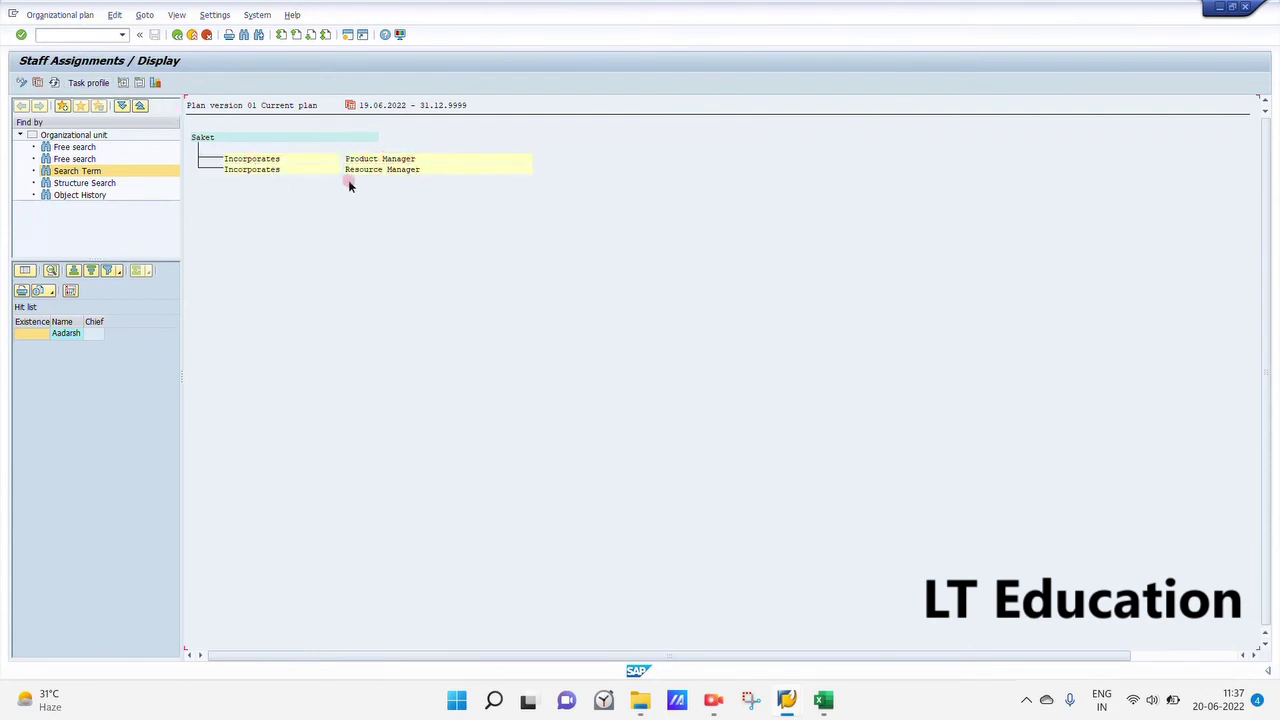
Switch the Saket staff assignments to change mode, view the Create Positions dialog, and close it without creating a position
left_click(269, 140)
left_click(197, 128)
left_click(27, 83)
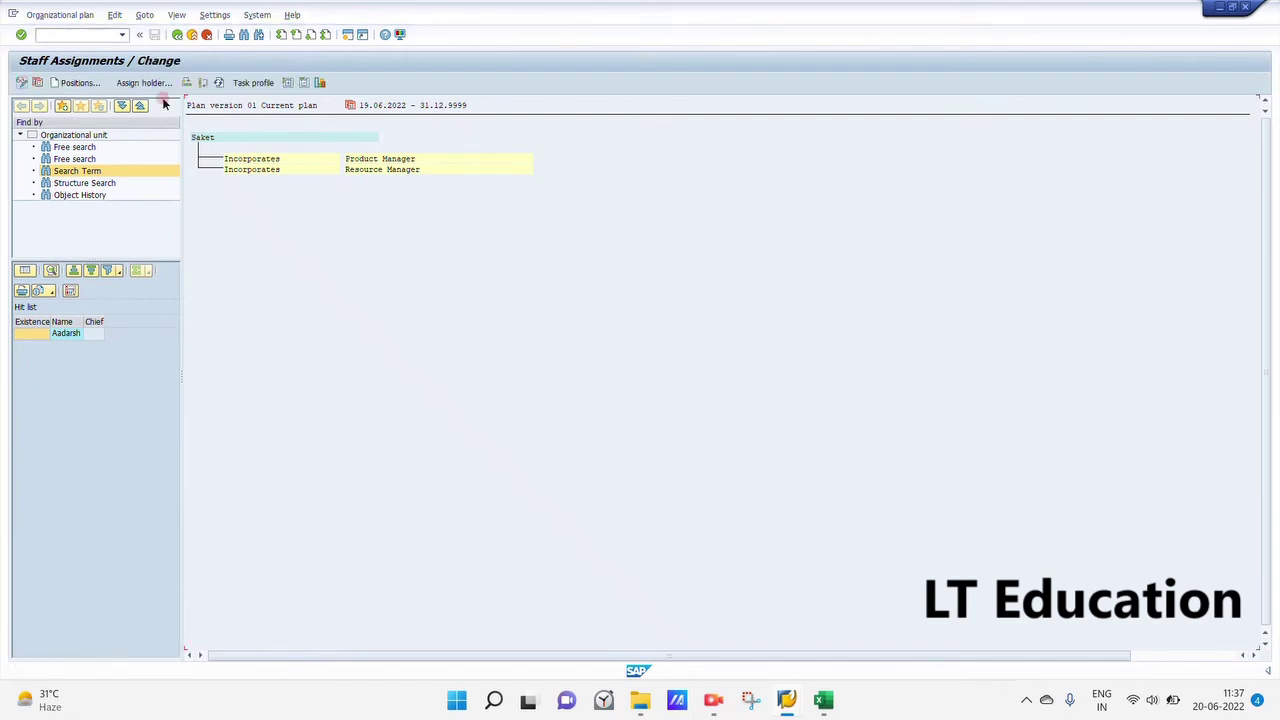
left_click(84, 83)
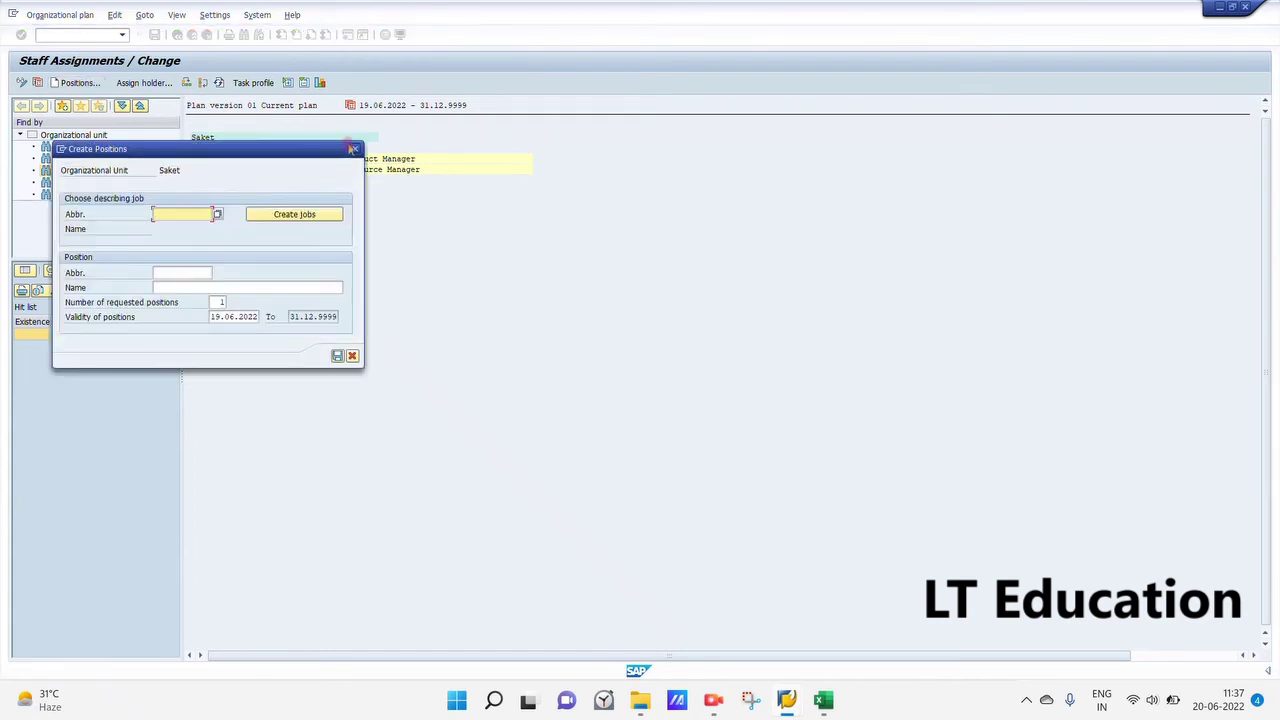
left_click(355, 148)
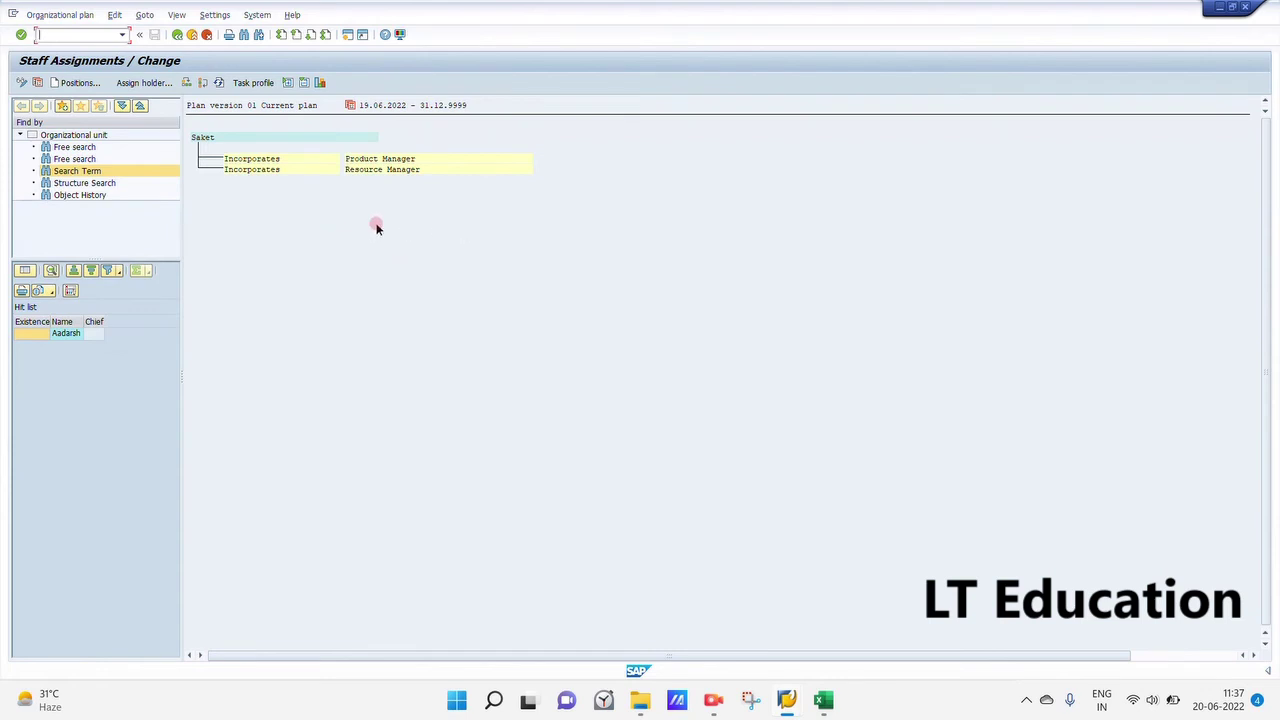
left_click(713, 699)
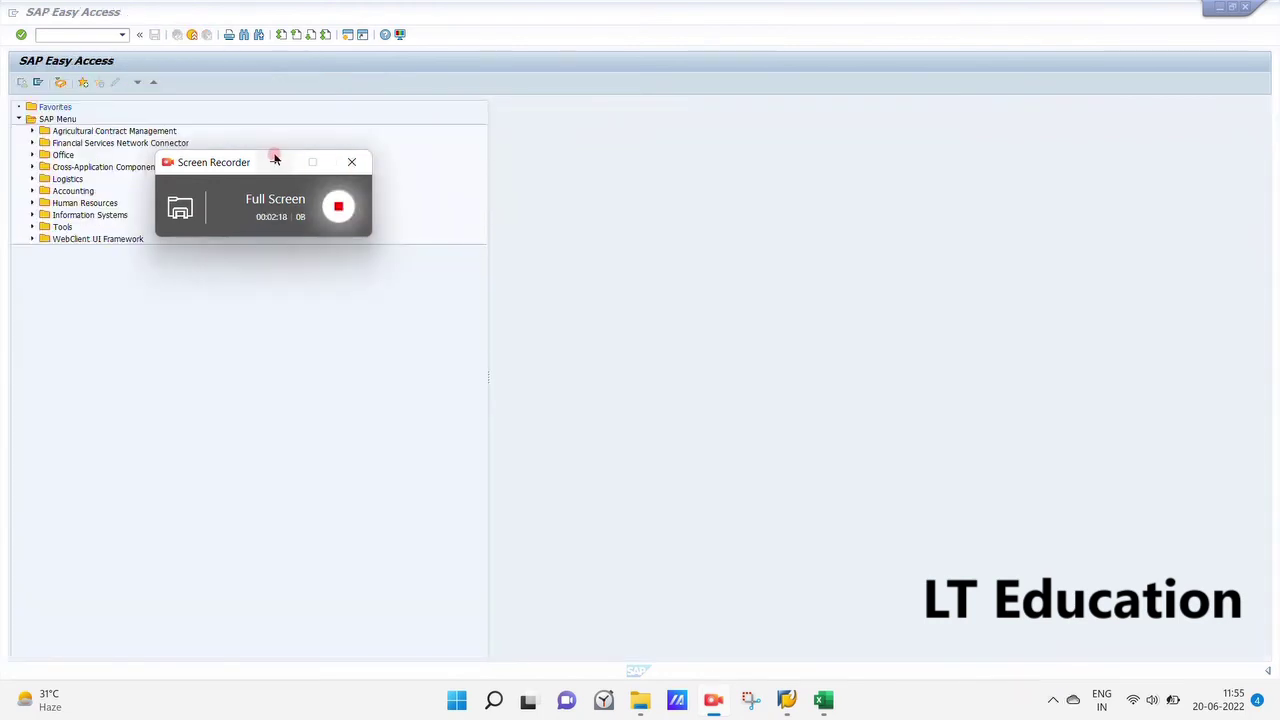
left_click(272, 160)
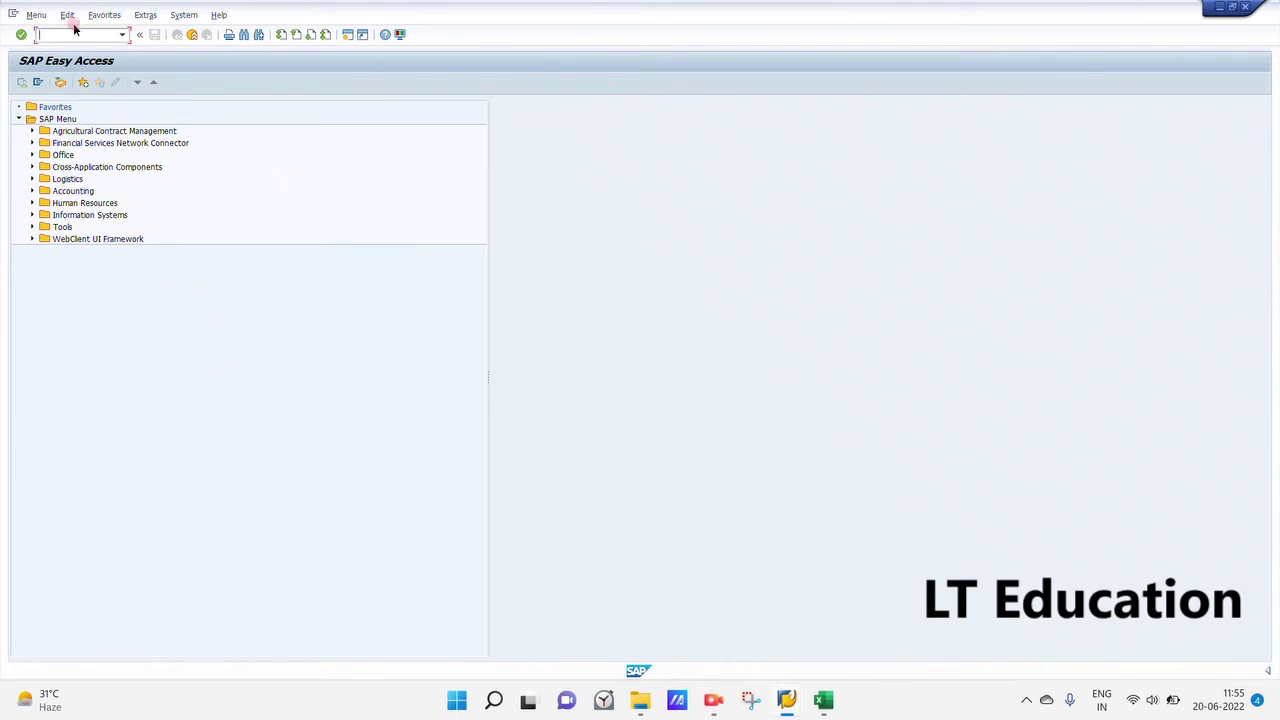
Open transaction PP01 from SAP Easy Access and clear the prefilled job object ID
type("pp01")
key("Return")
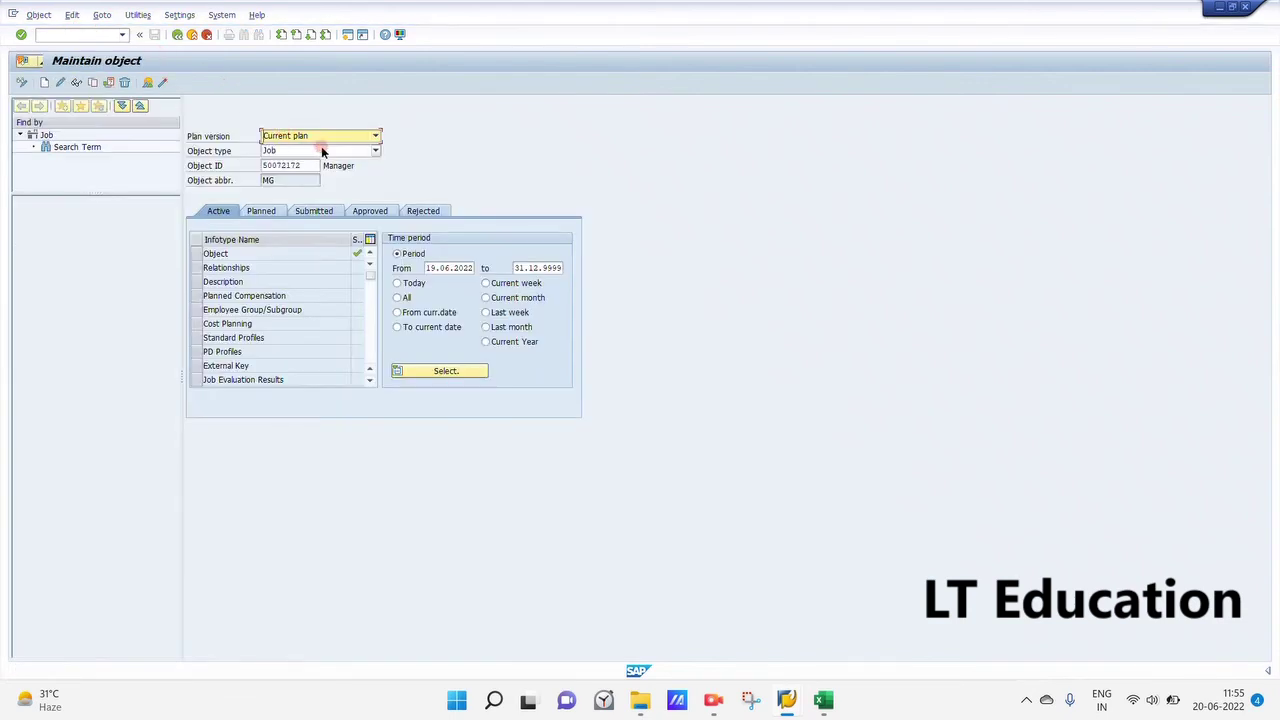
left_click_drag(310, 166, 243, 167)
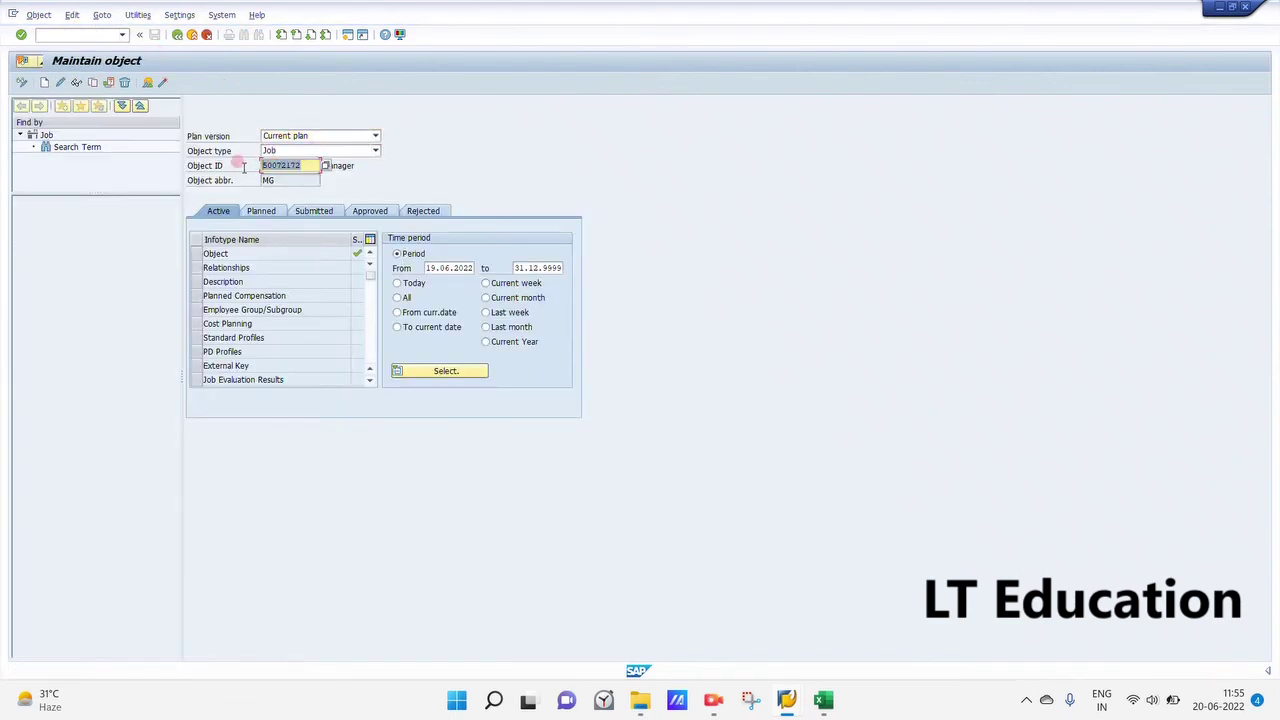
key("BackSpace")
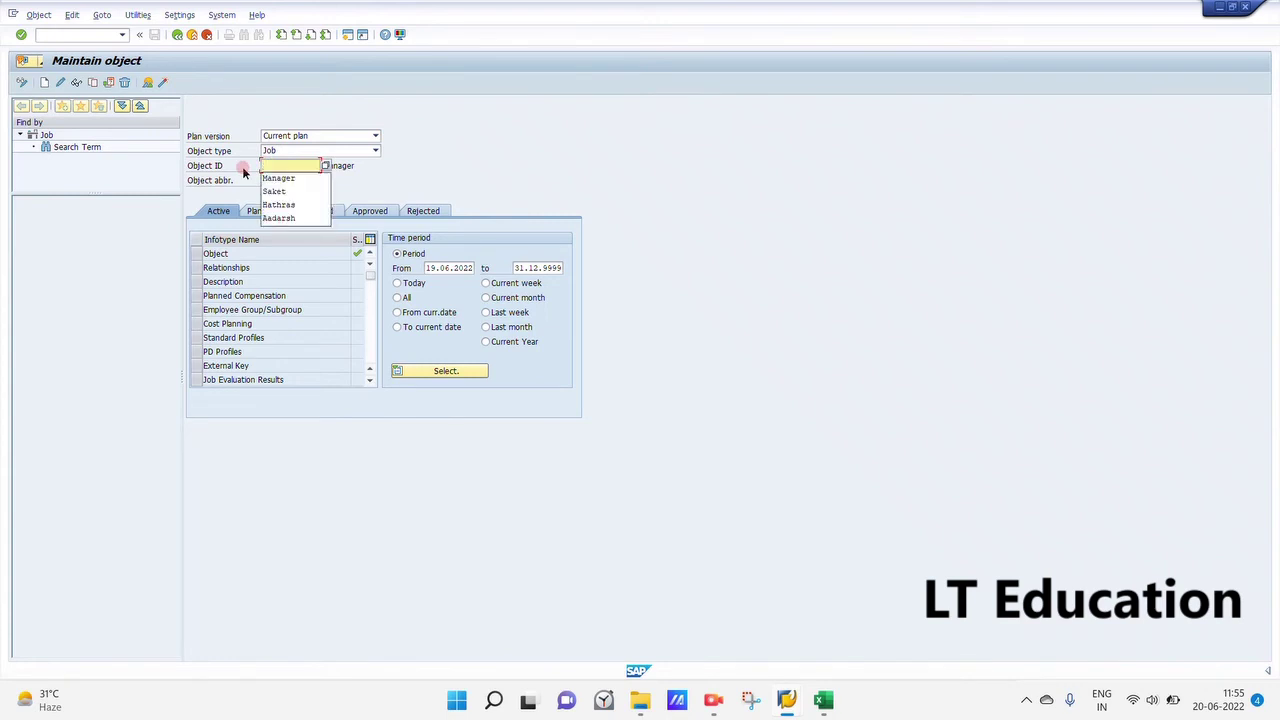
left_click(177, 233)
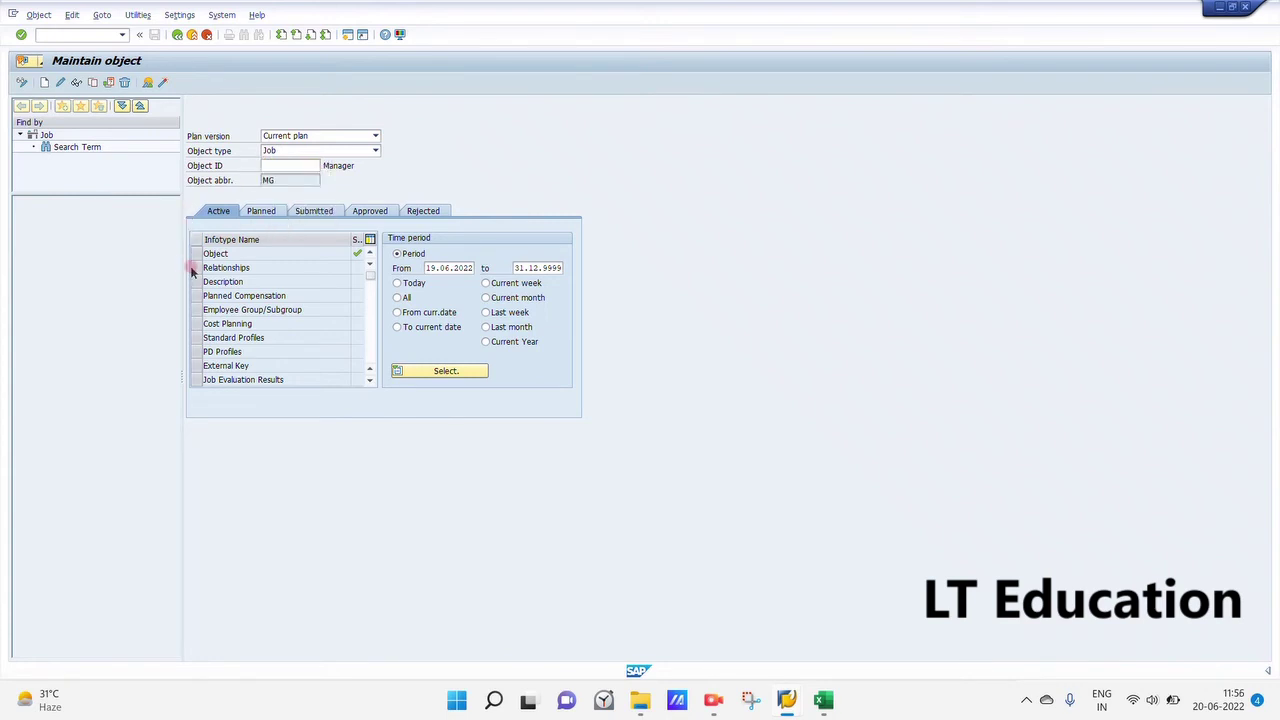
Select the Relationships infotype, search jobs for Manager, and choose the job with abbreviation MG as the object
left_click(195, 268)
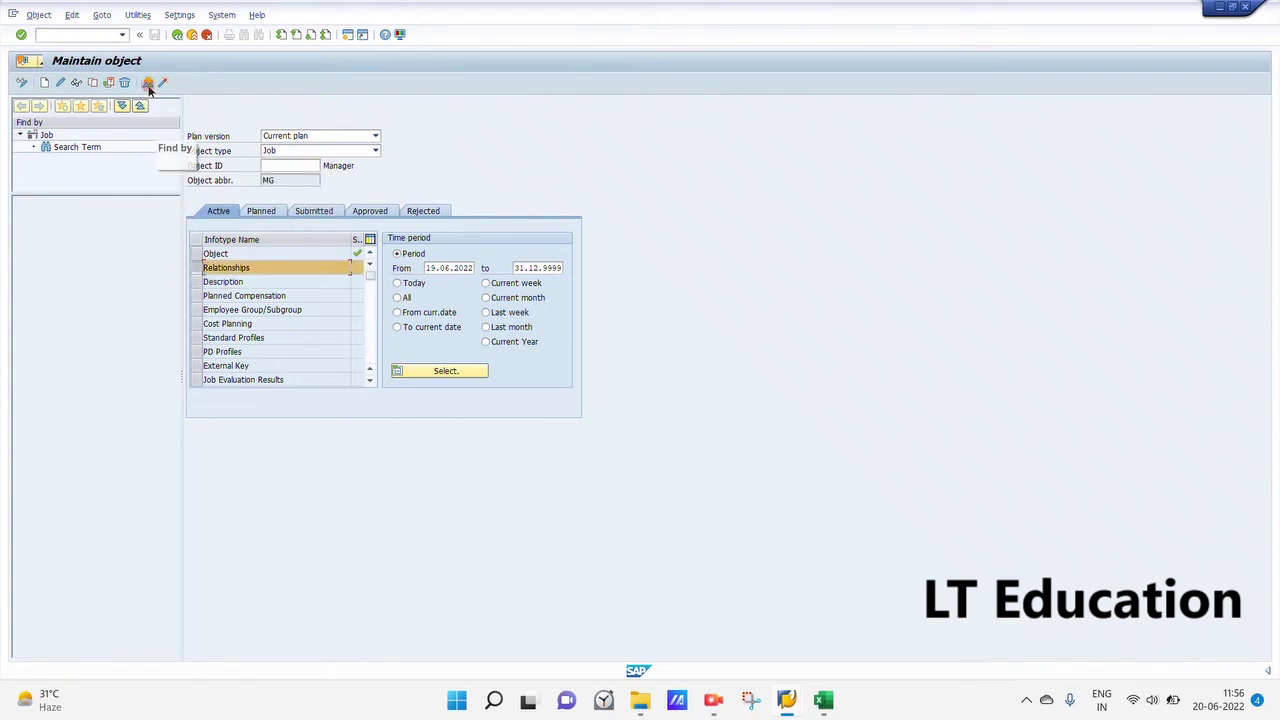
left_click(44, 84)
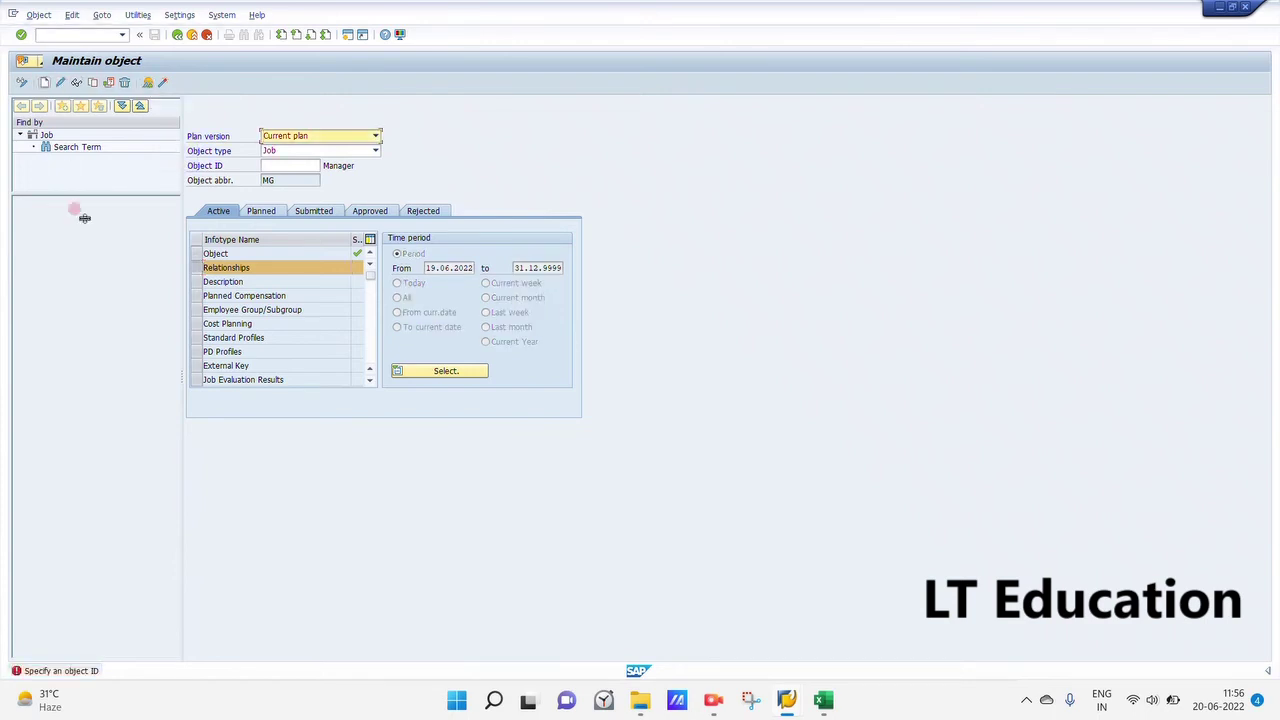
left_click(285, 165)
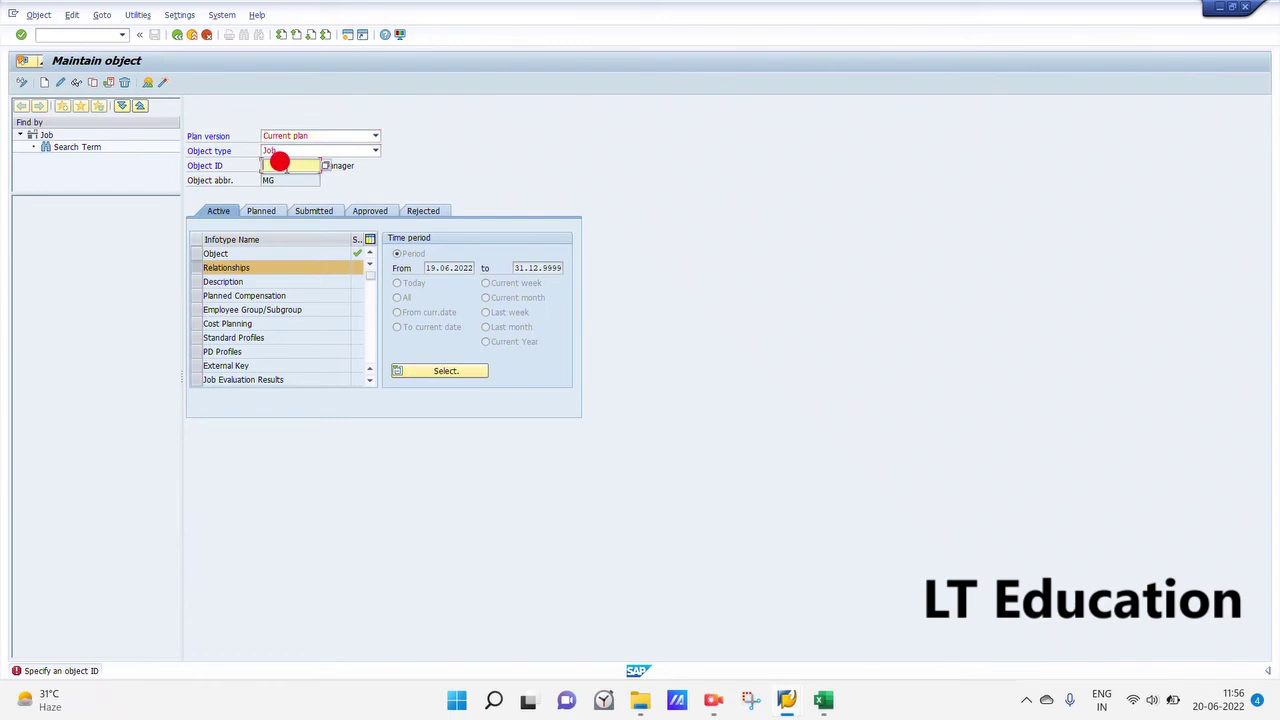
type("Manager")
left_click(318, 169)
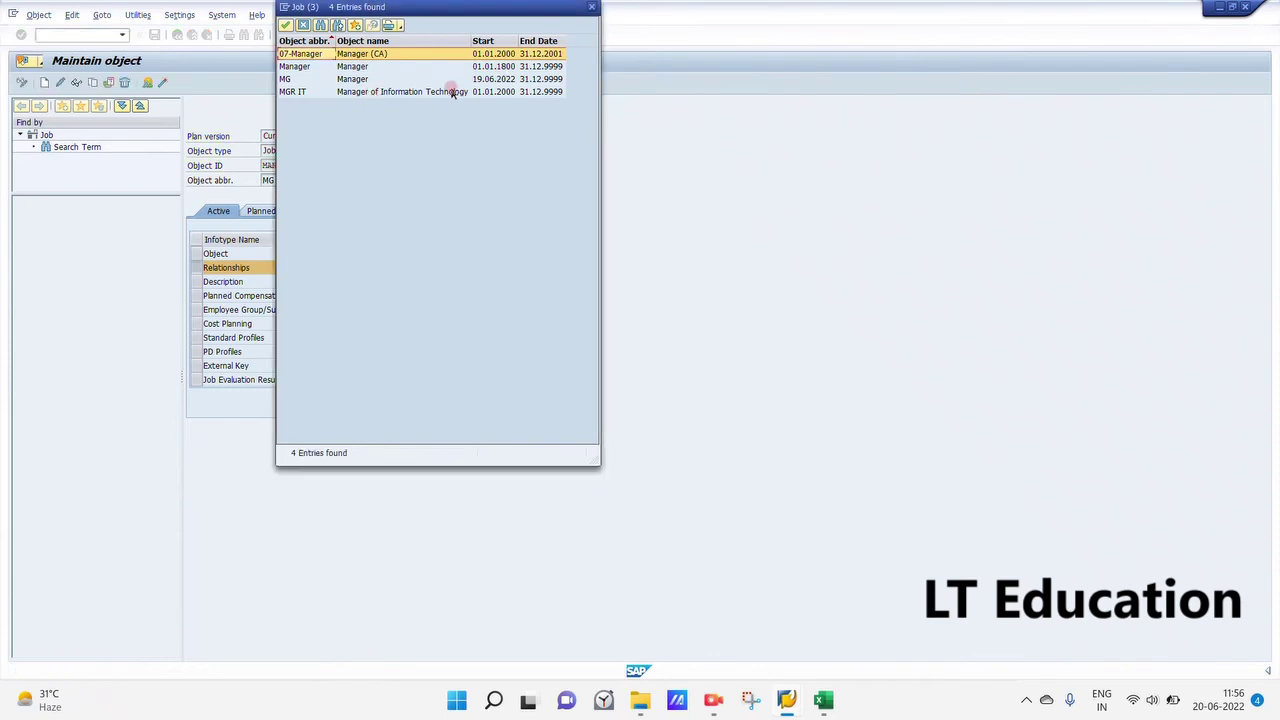
double_click(361, 80)
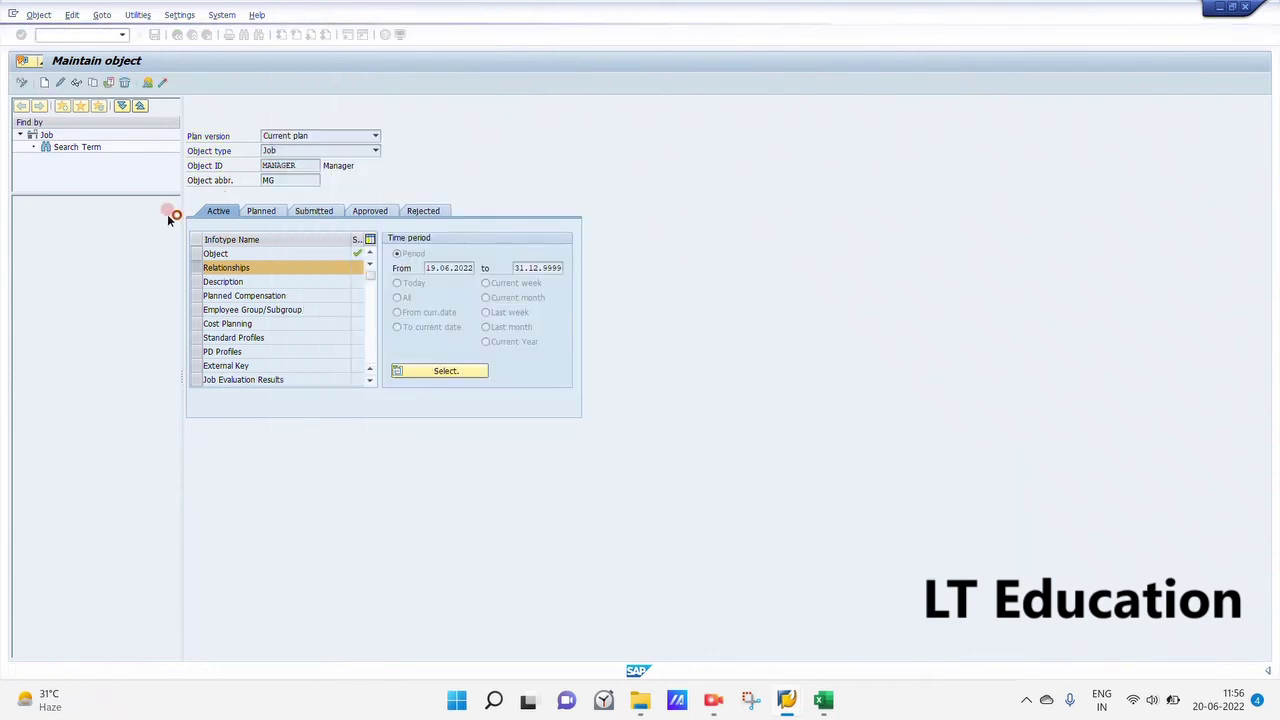
Start a new relationship for the Manager job and set the related object to the organizational unit Saket
key("F5")
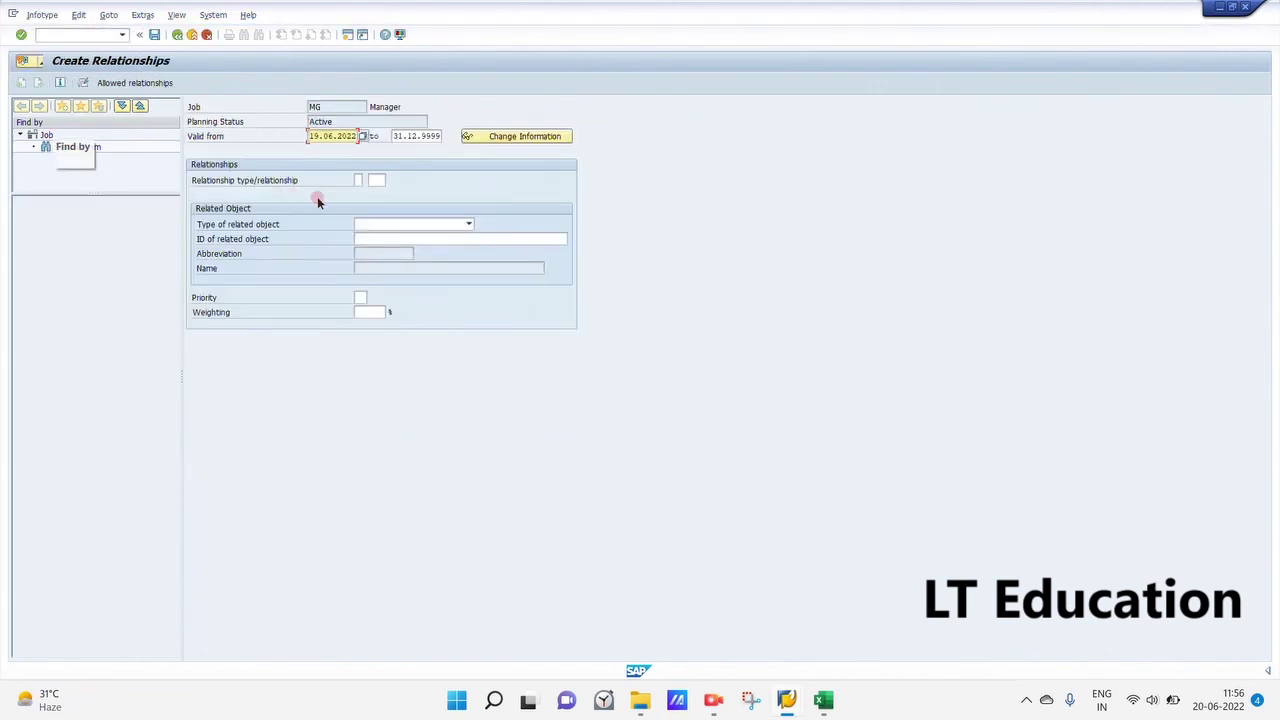
left_click(412, 224)
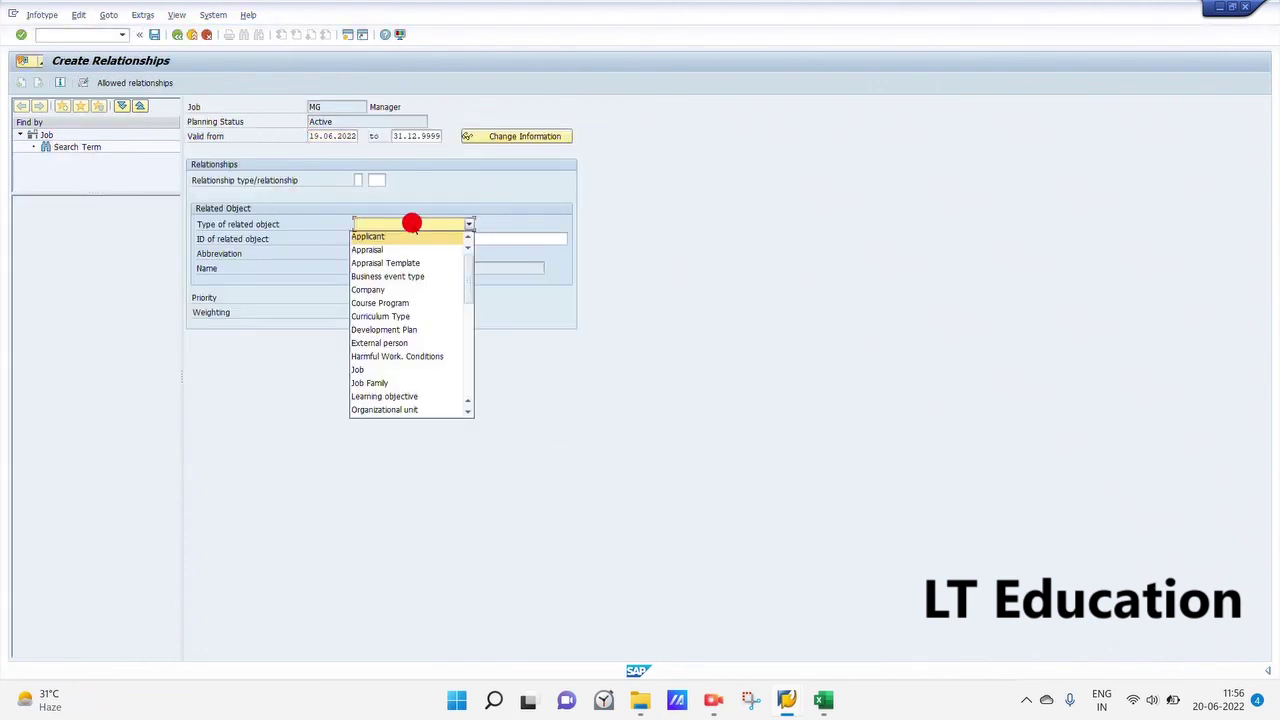
key("o")
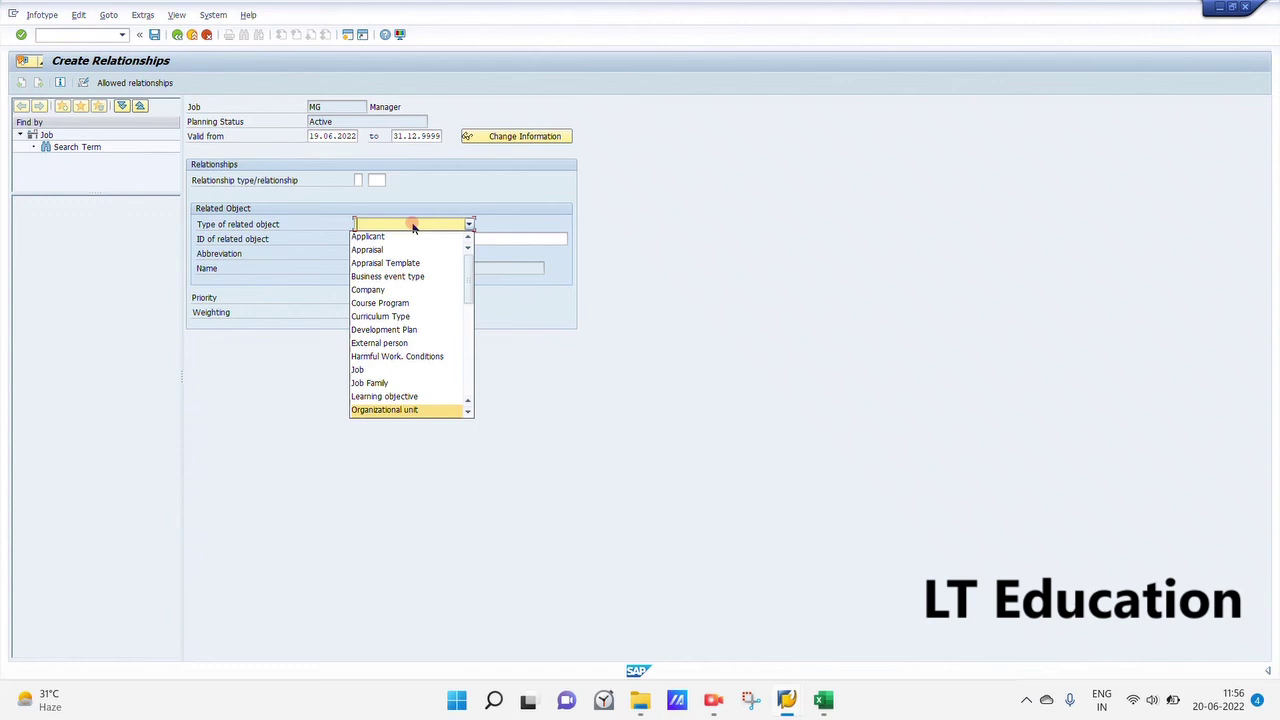
left_click(378, 410)
left_click(378, 257)
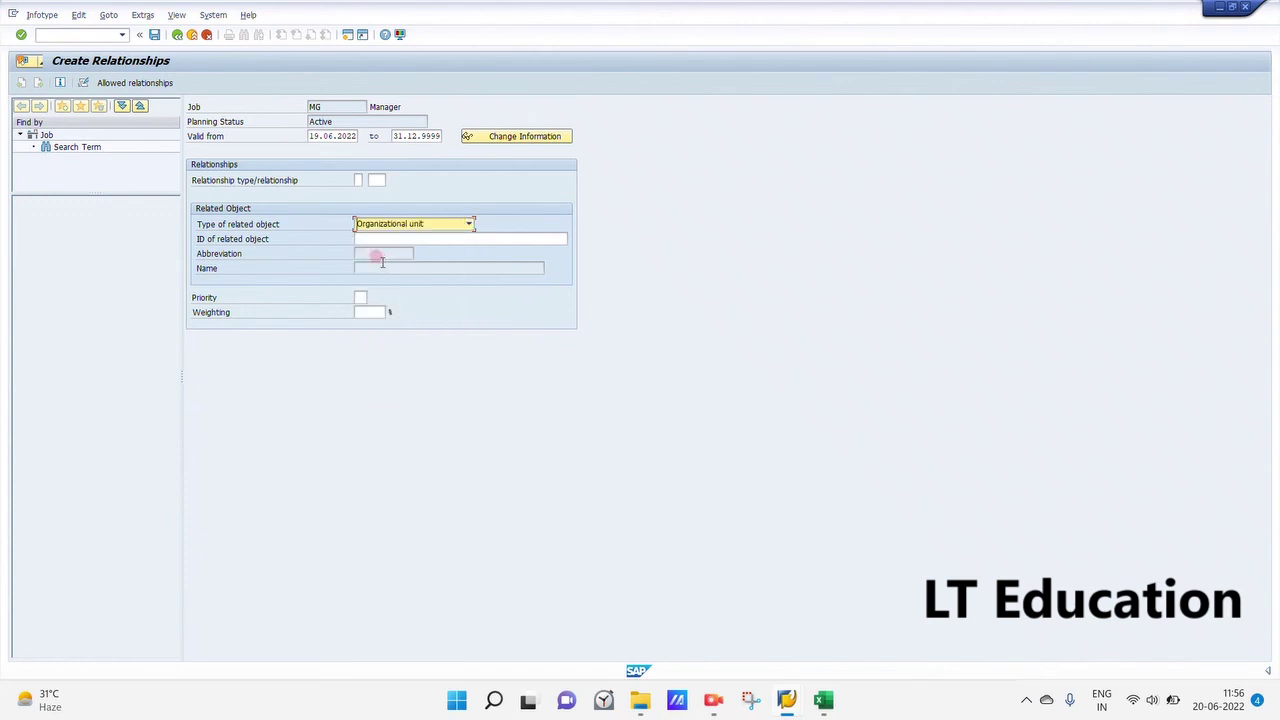
left_click(371, 237)
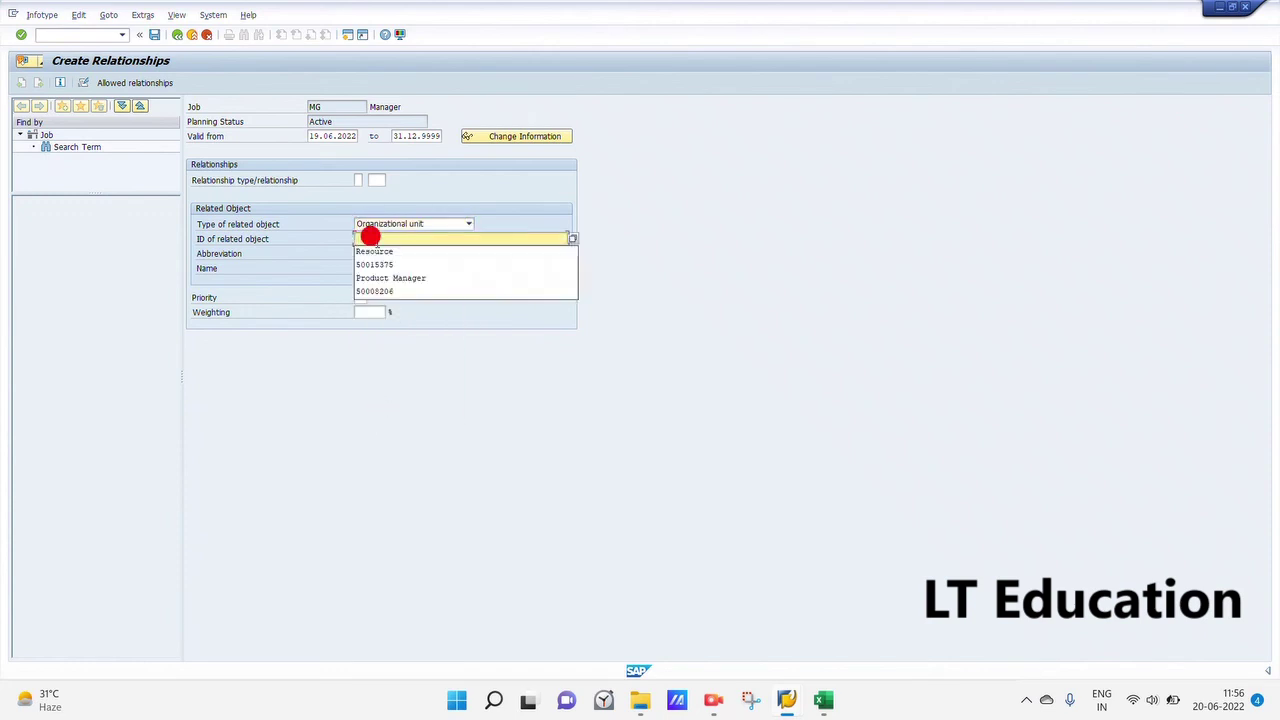
type("s")
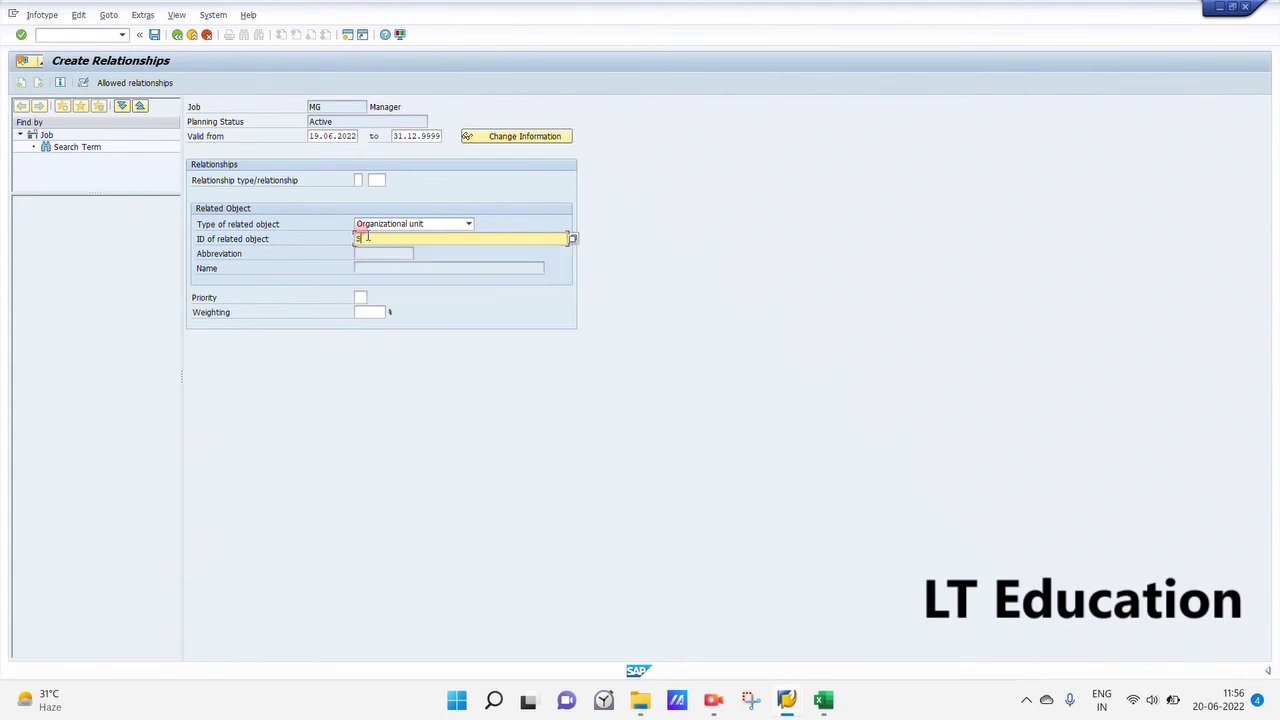
type("ales")
key("Return")
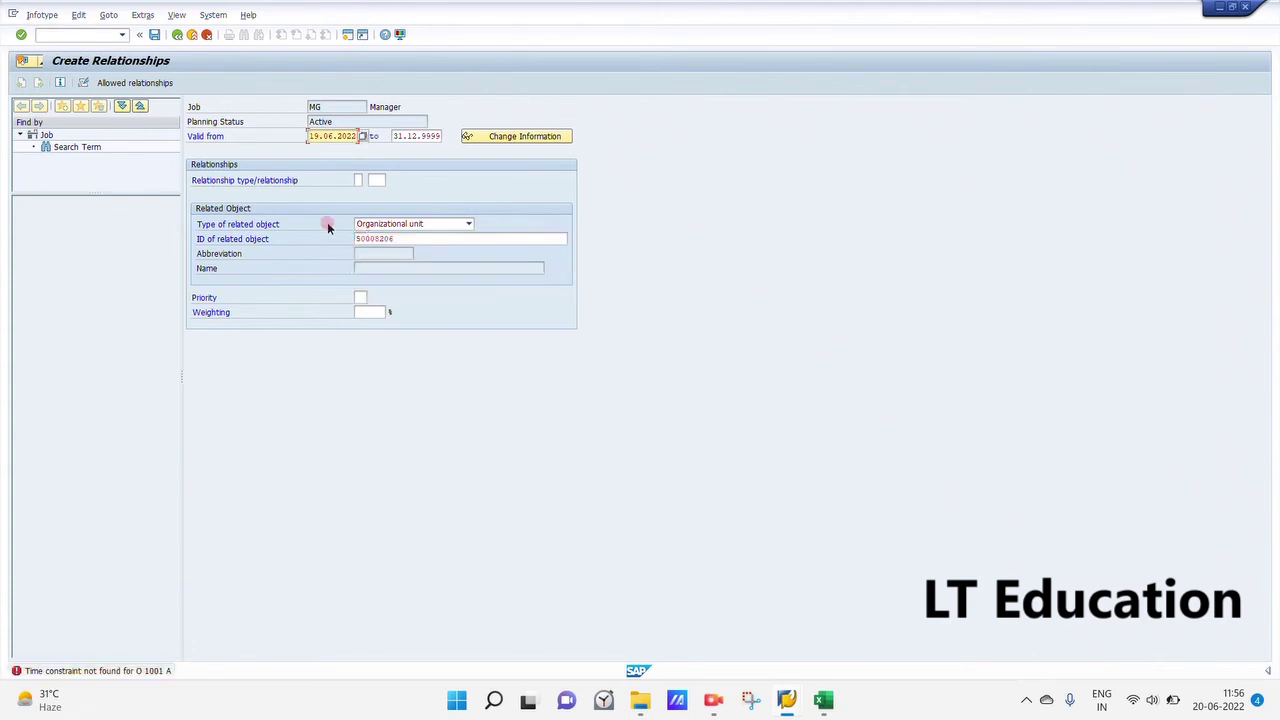
Assign relationship B 013 Staffing requirement between the Manager job and Saket, and save the record with number 1
left_click(358, 180)
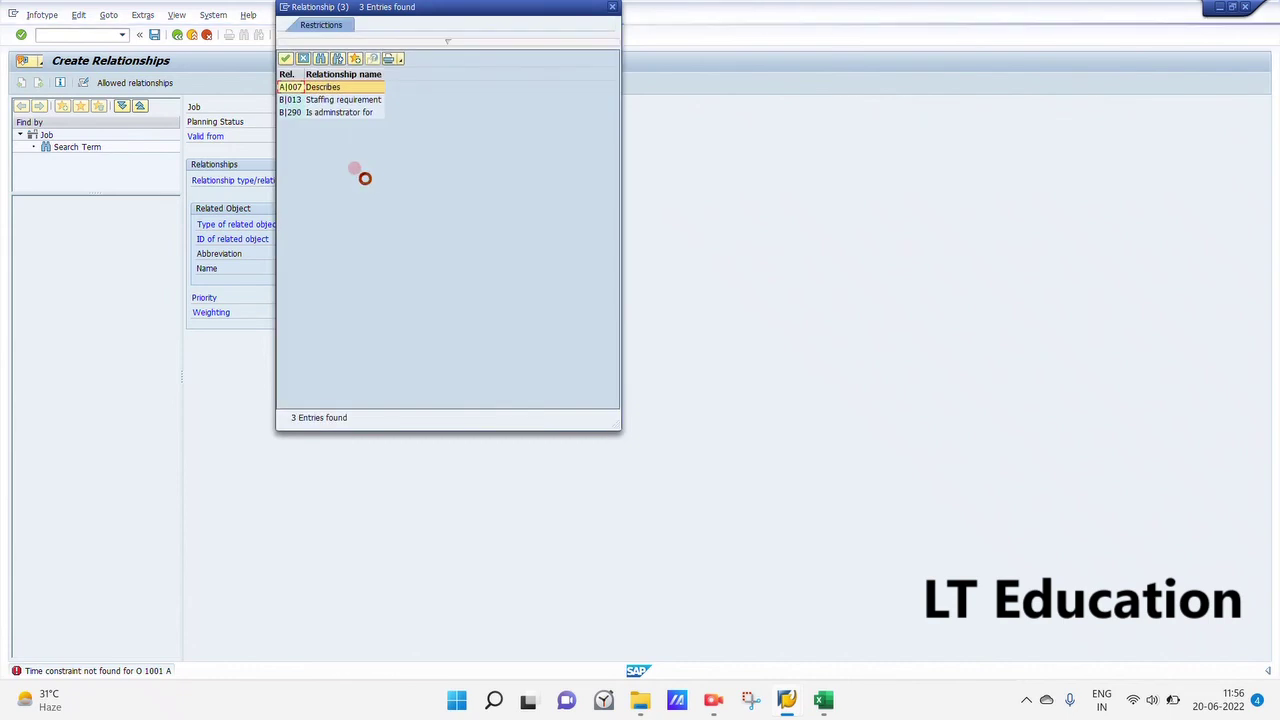
left_click(312, 101)
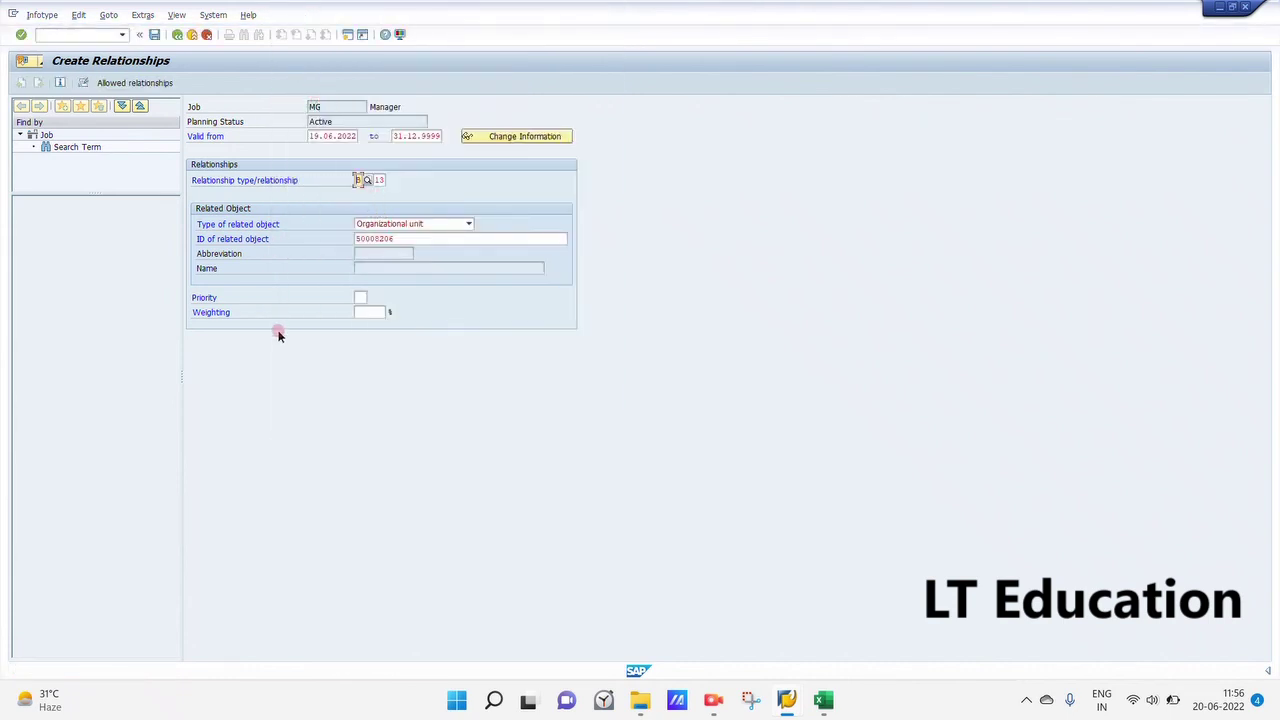
key("Return")
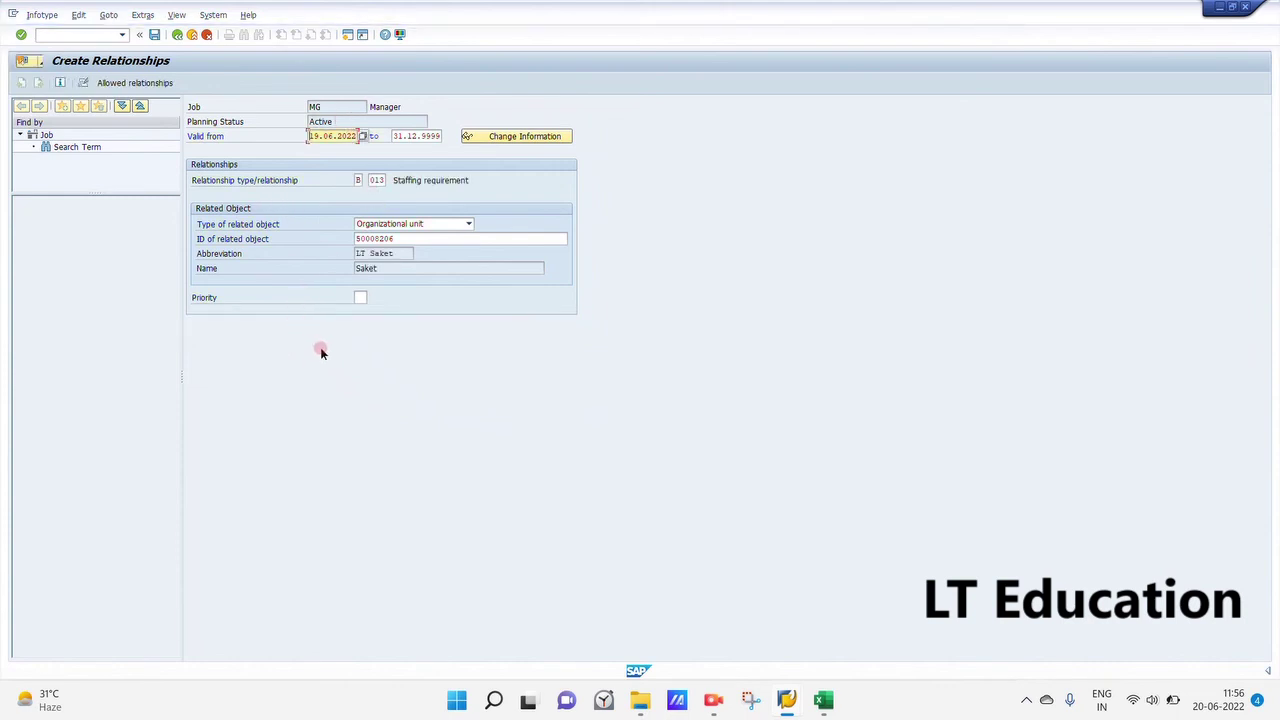
left_click(155, 35)
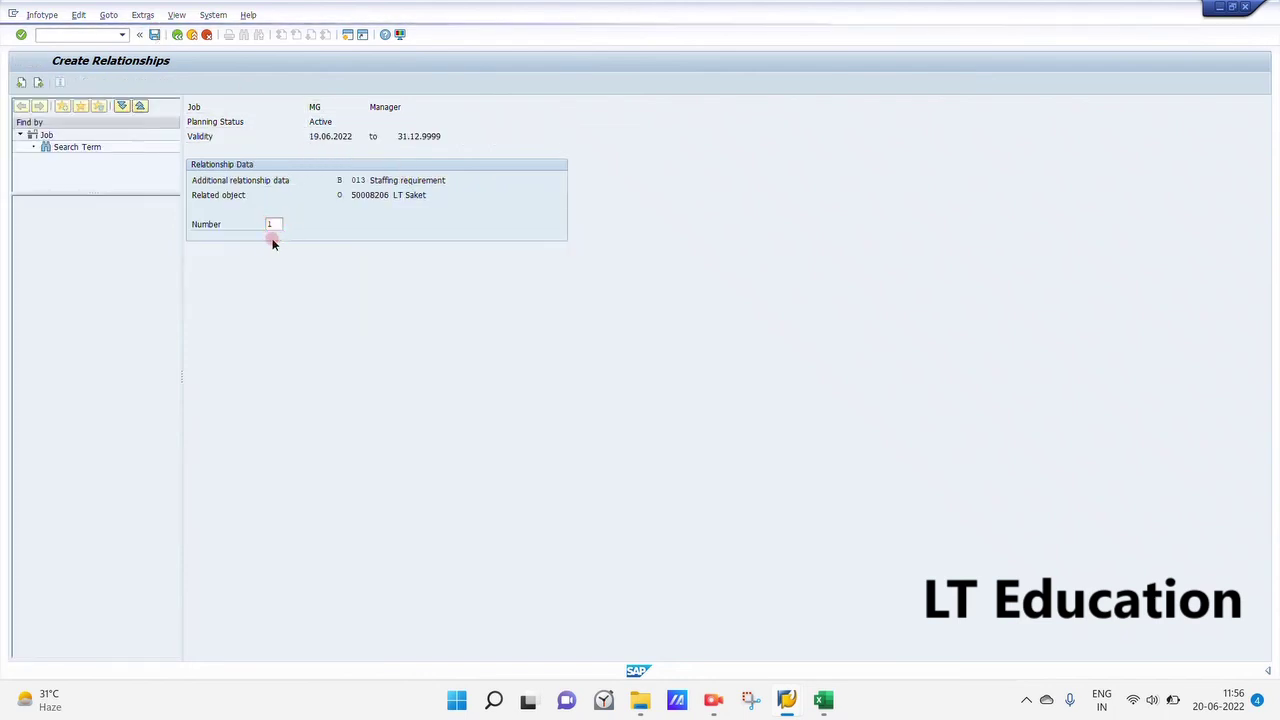
left_click(152, 34)
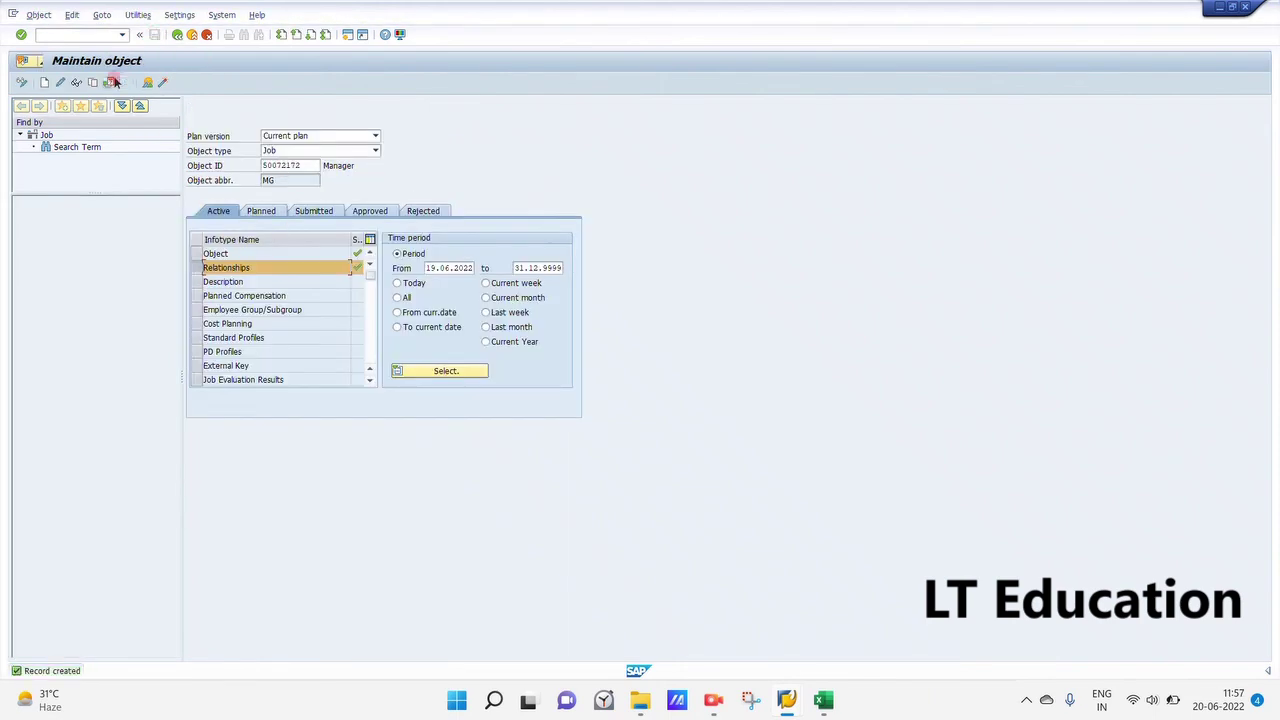
Start another Manager job relationship with A 007 Describes and object type Position, and search the positions for Resource
left_click(47, 84)
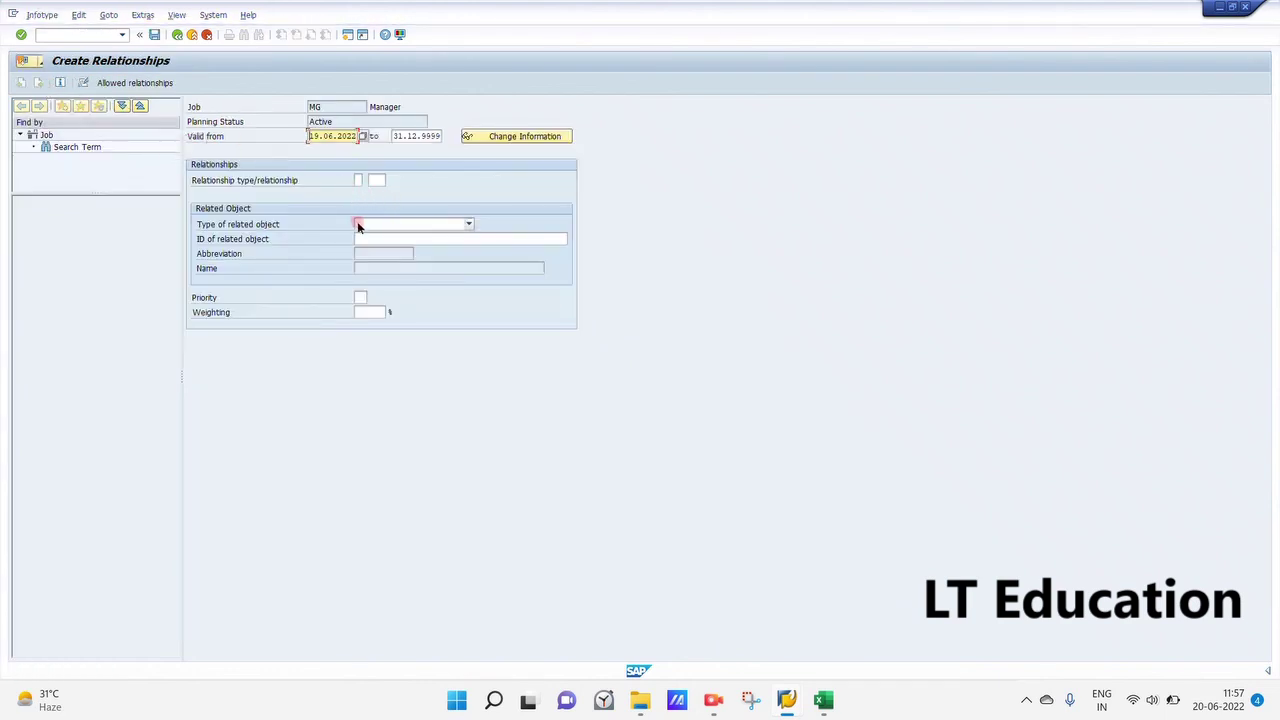
left_click(356, 224)
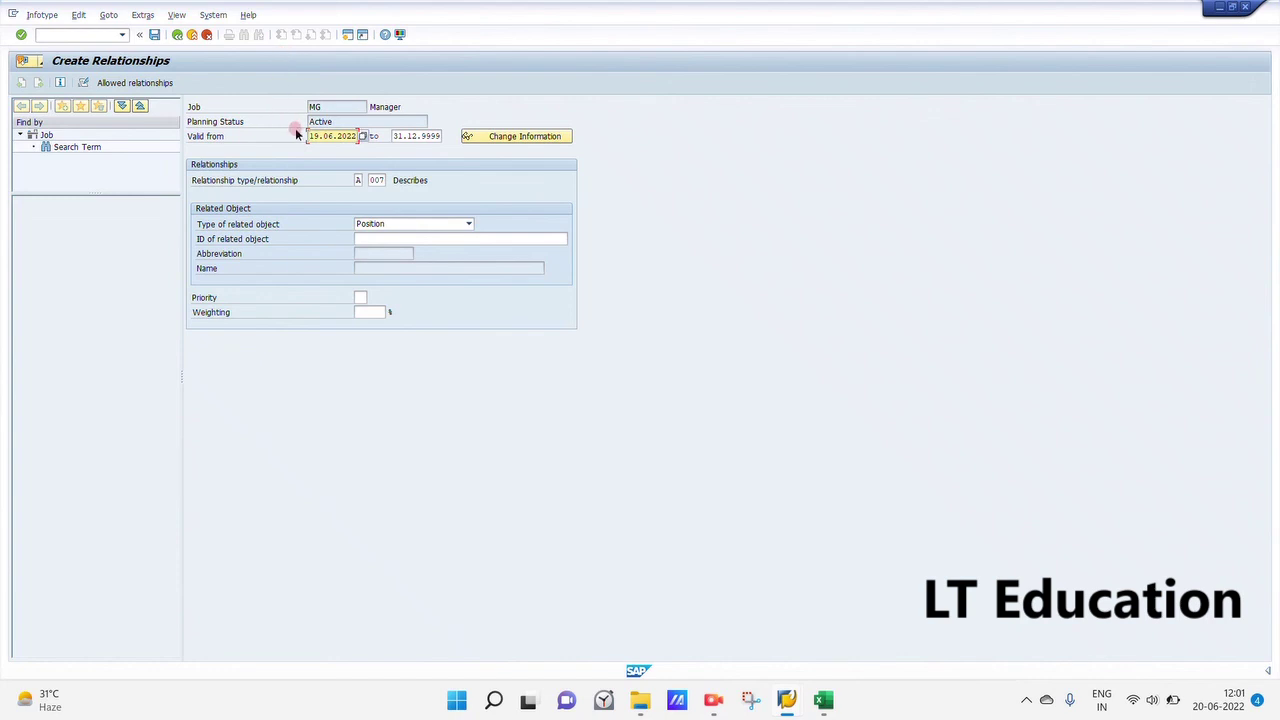
left_click(362, 240)
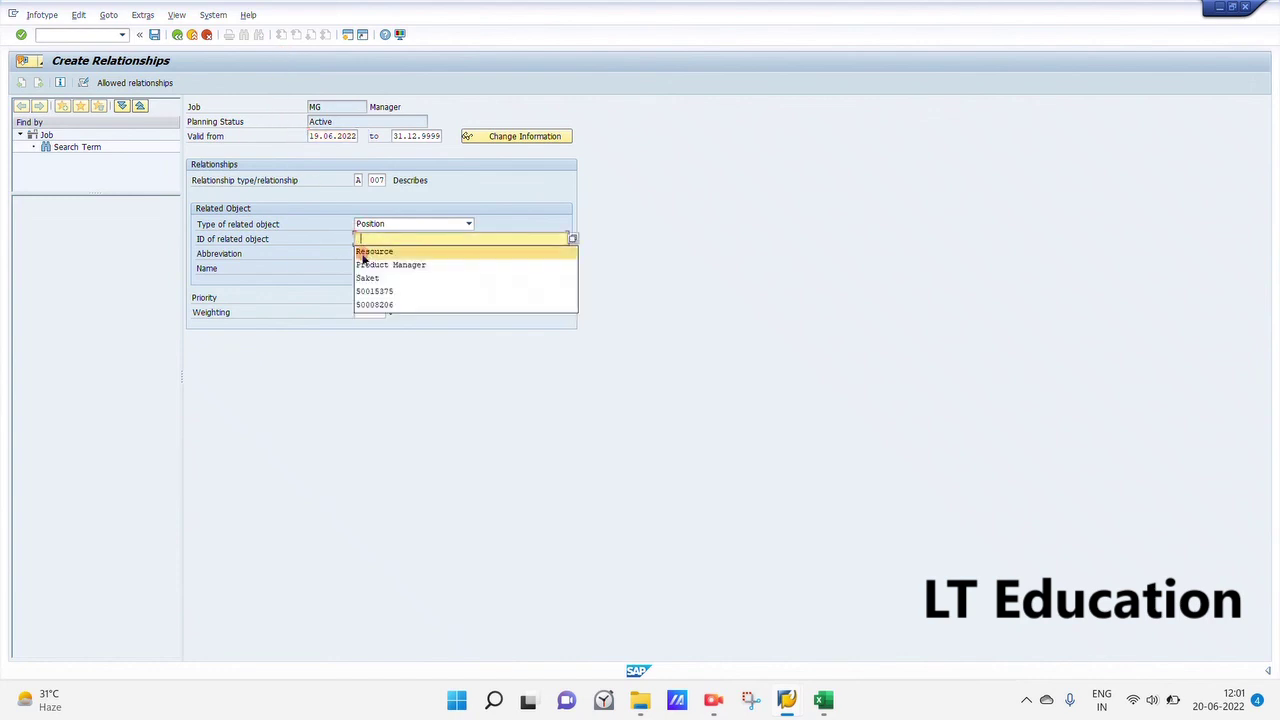
left_click(363, 252)
key("Return")
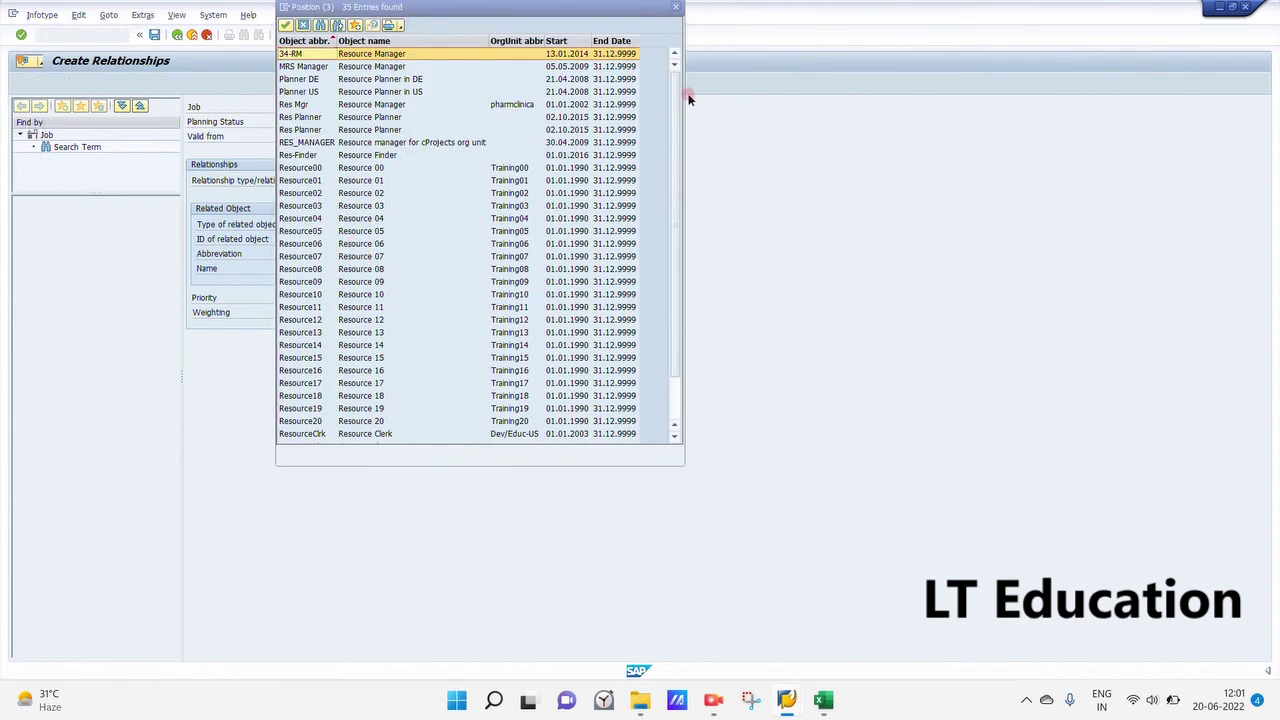
Choose the Resource Manager position with abbreviation RM in LT Saket as the related object and save the relationship
left_click_drag(676, 117, 677, 260)
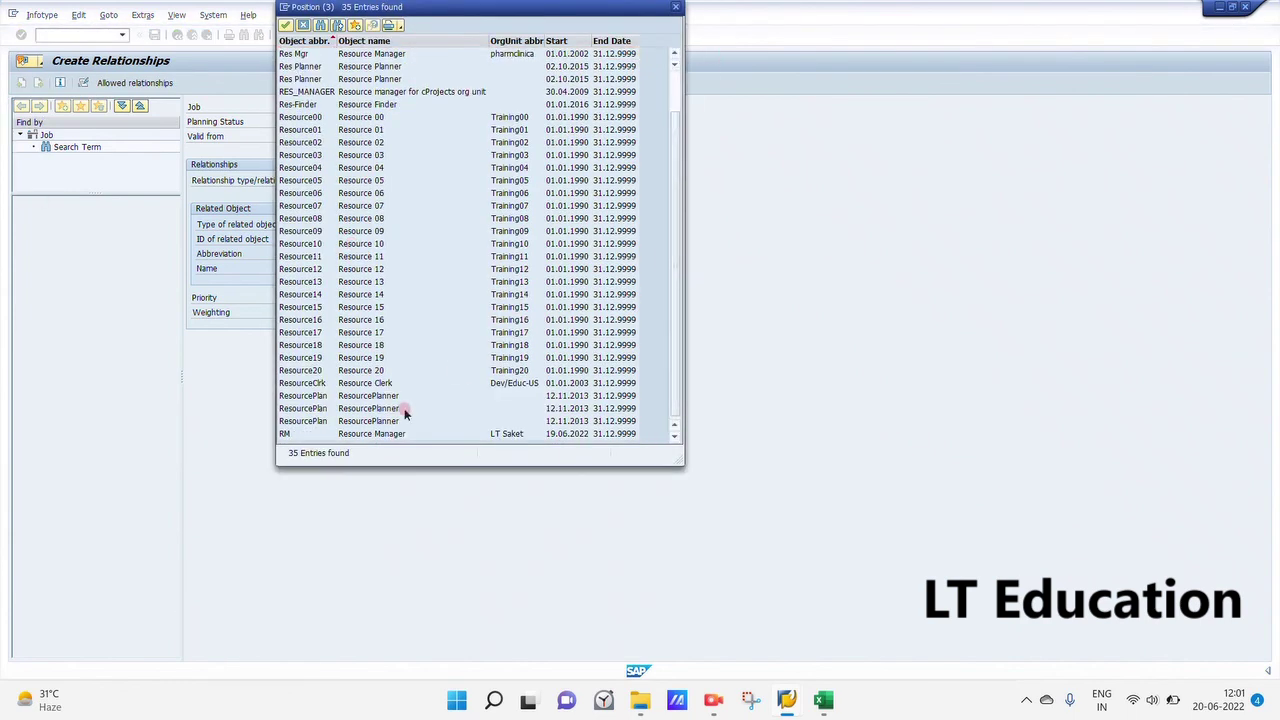
double_click(383, 434)
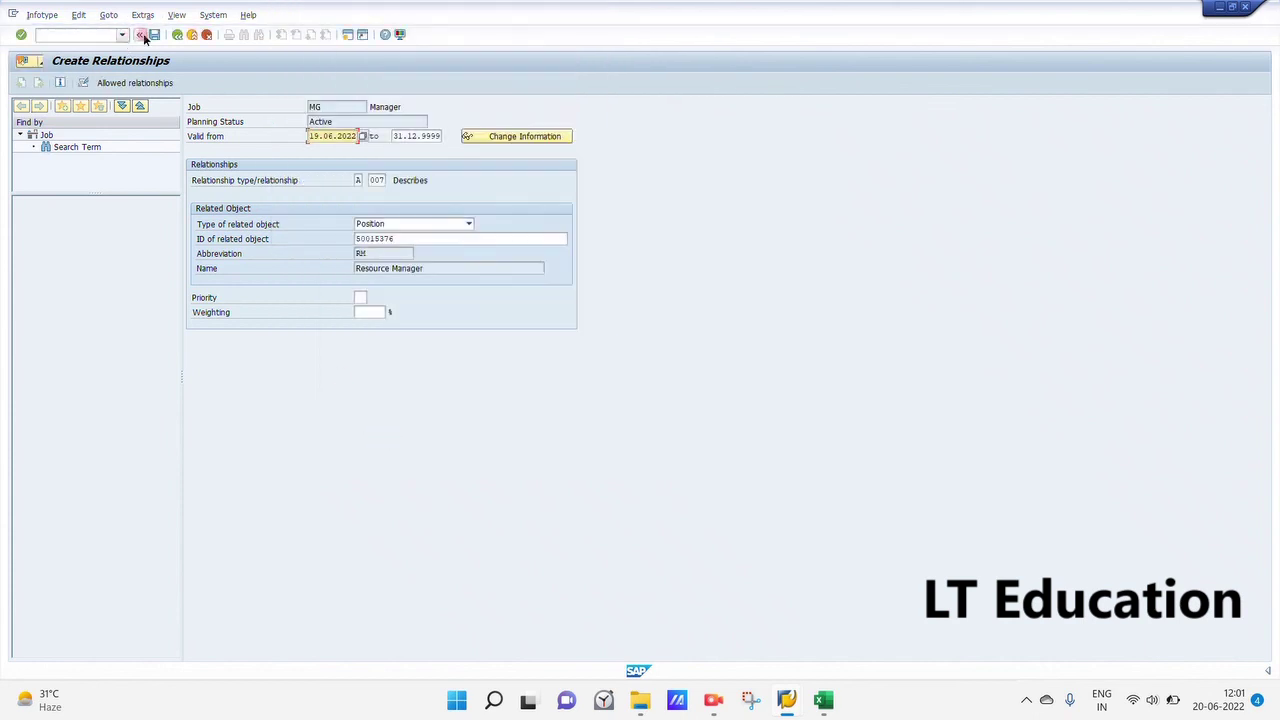
left_click(151, 35)
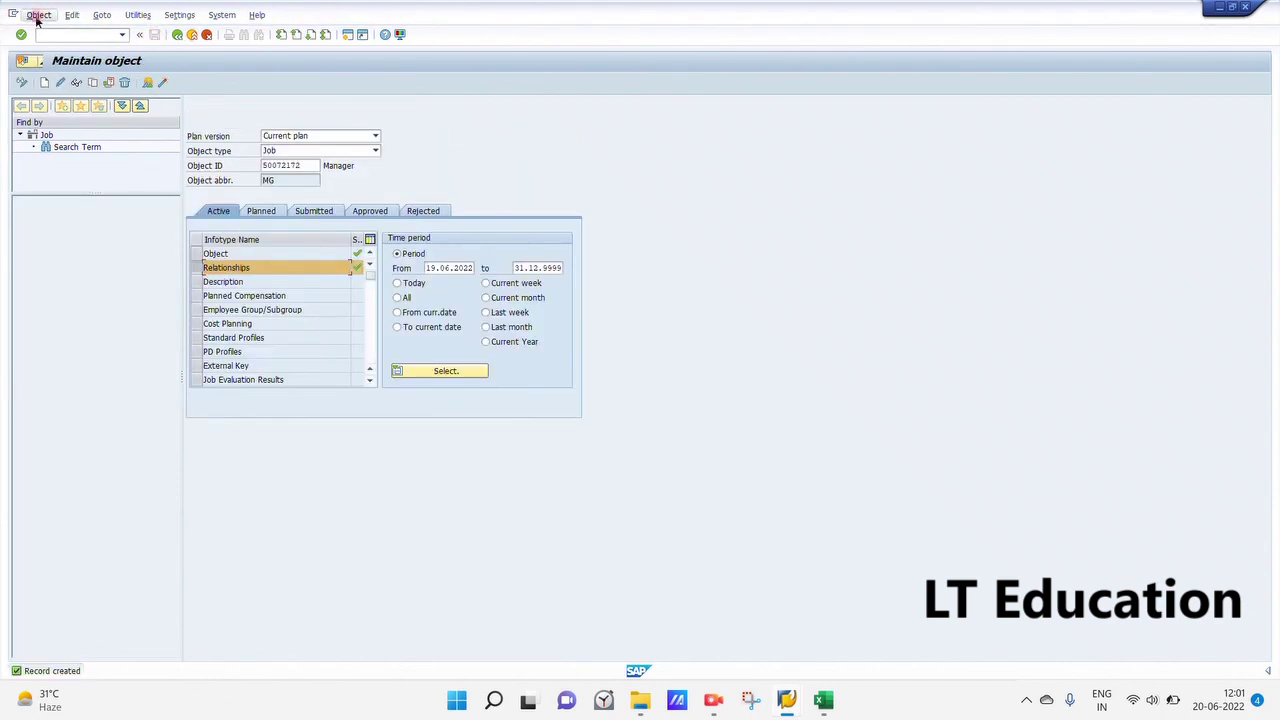
Close the PP01 session, refresh the Saket staffing display, and view the Resource Manager position's details to check its job assignment
left_click(1245, 8)
left_click(640, 138)
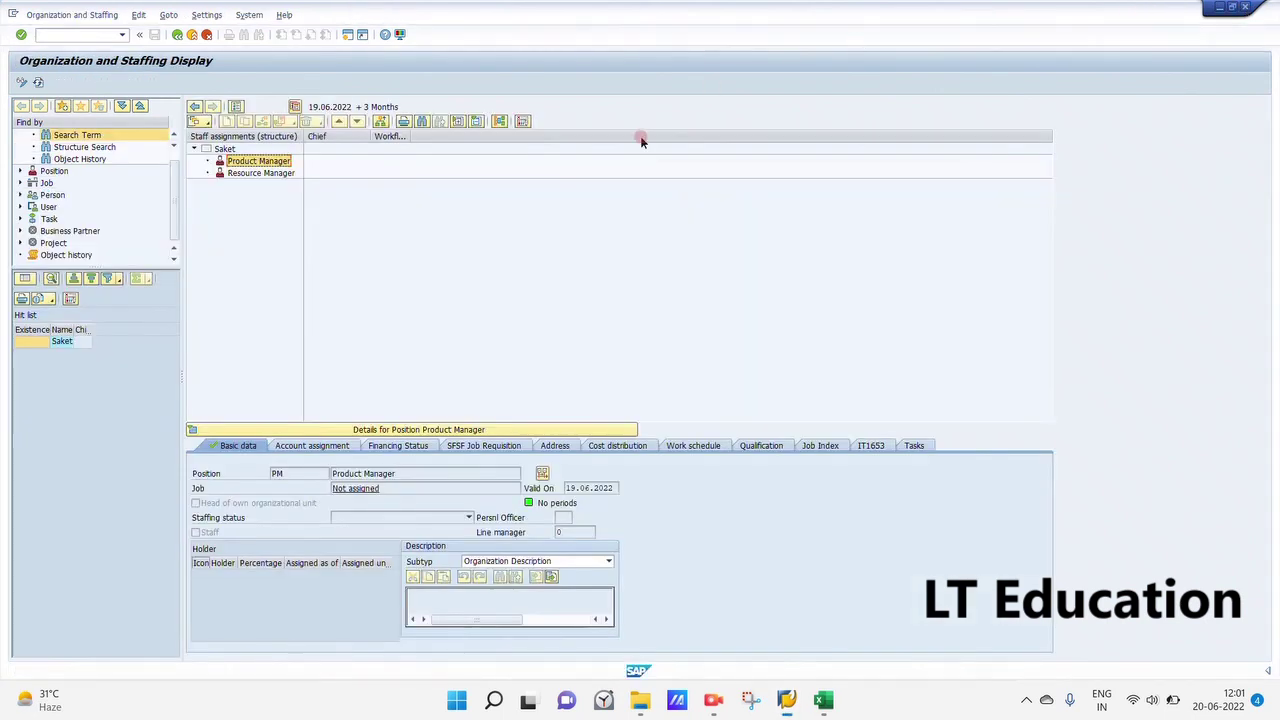
left_click(689, 215)
left_click(41, 84)
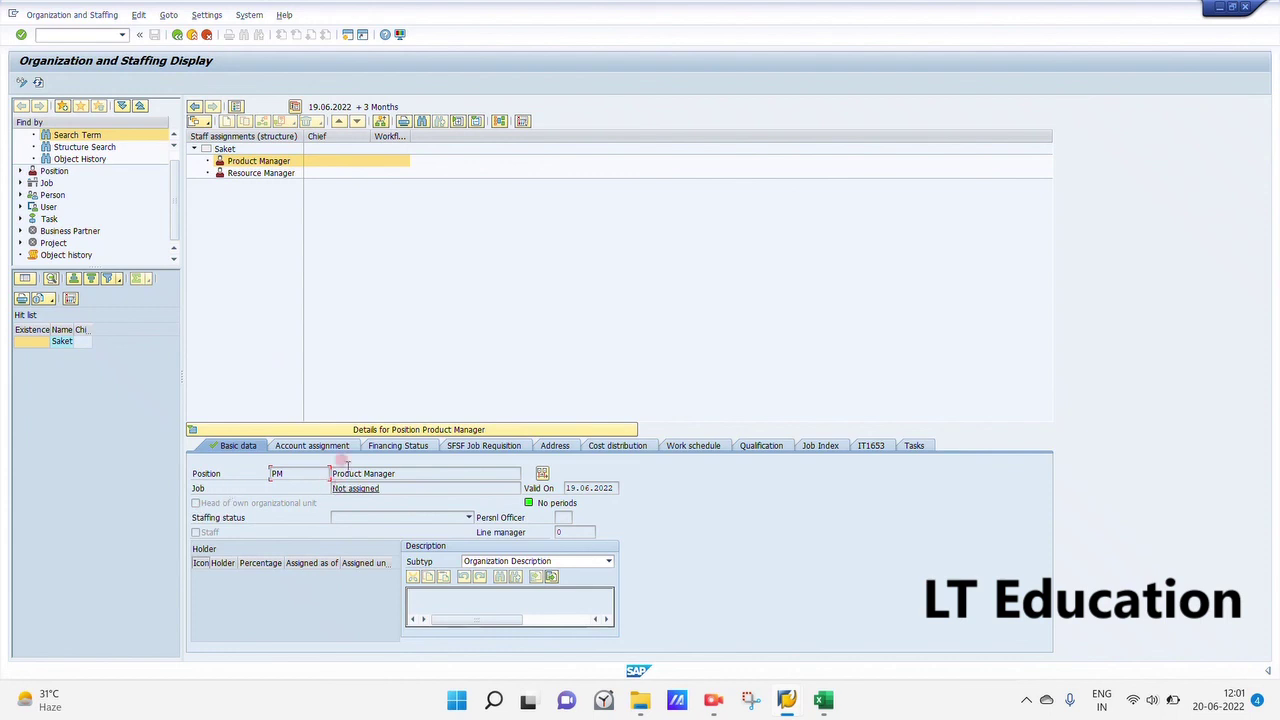
double_click(241, 175)
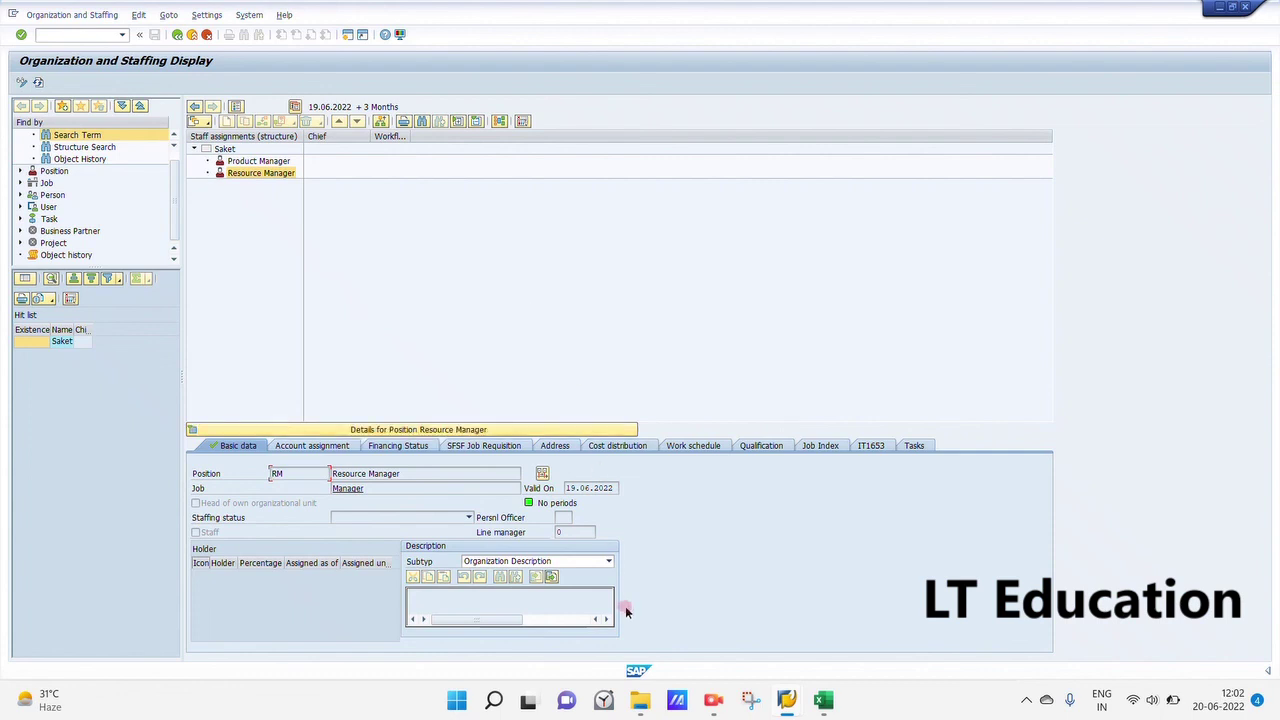
left_click(710, 704)
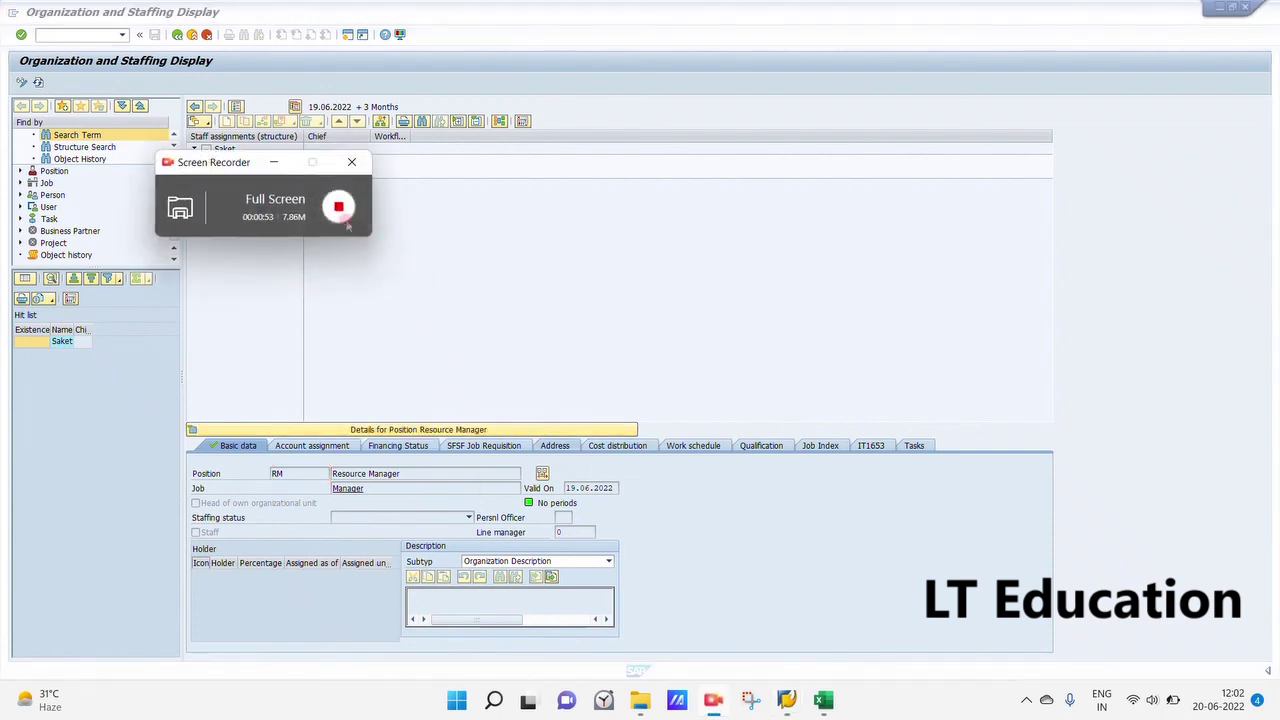